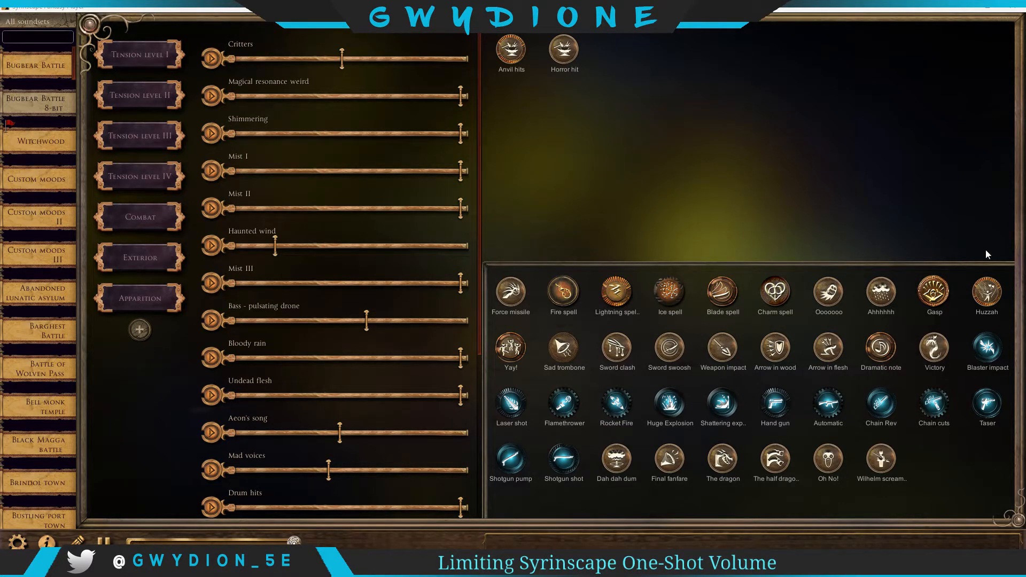
Step: Play the Tension Level III mood and stop it again
click(148, 139)
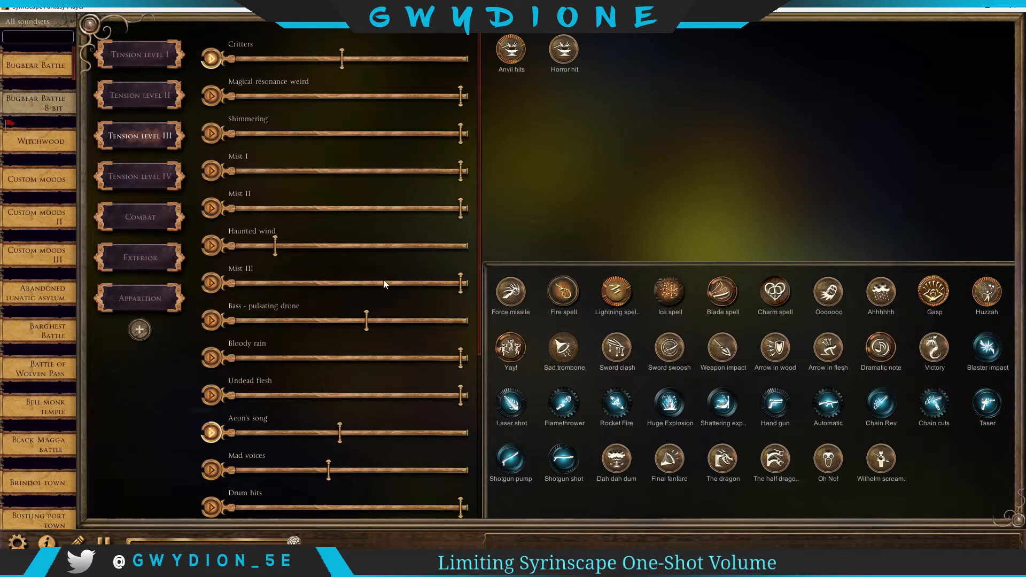
click(139, 137)
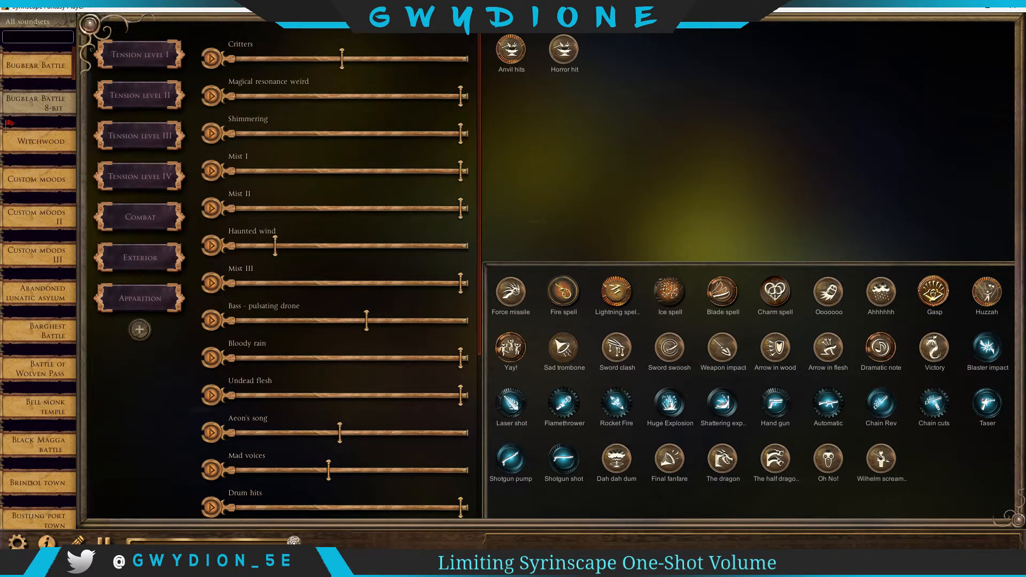
Step: Switch to Minihost Modular, place its window beside the Voicemeeter mixer and dismiss the start screen
drag(161, 5, 1025, 80)
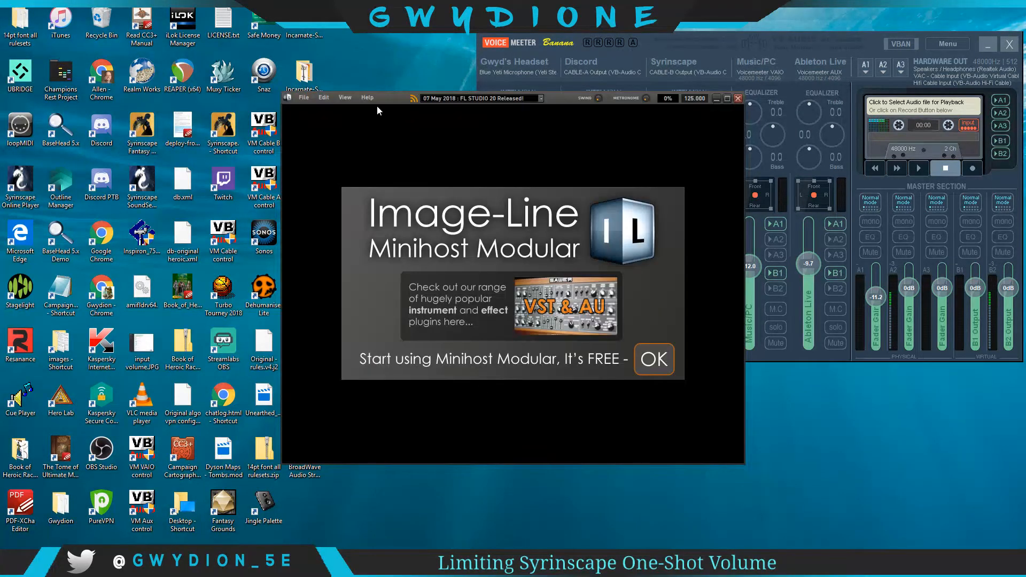
drag(391, 100, 123, 40)
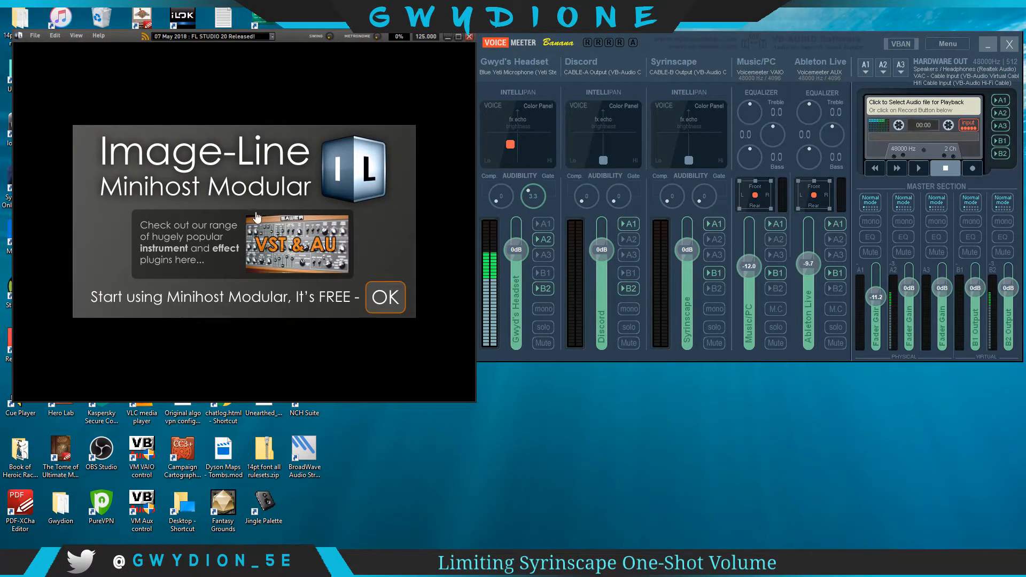
click(378, 298)
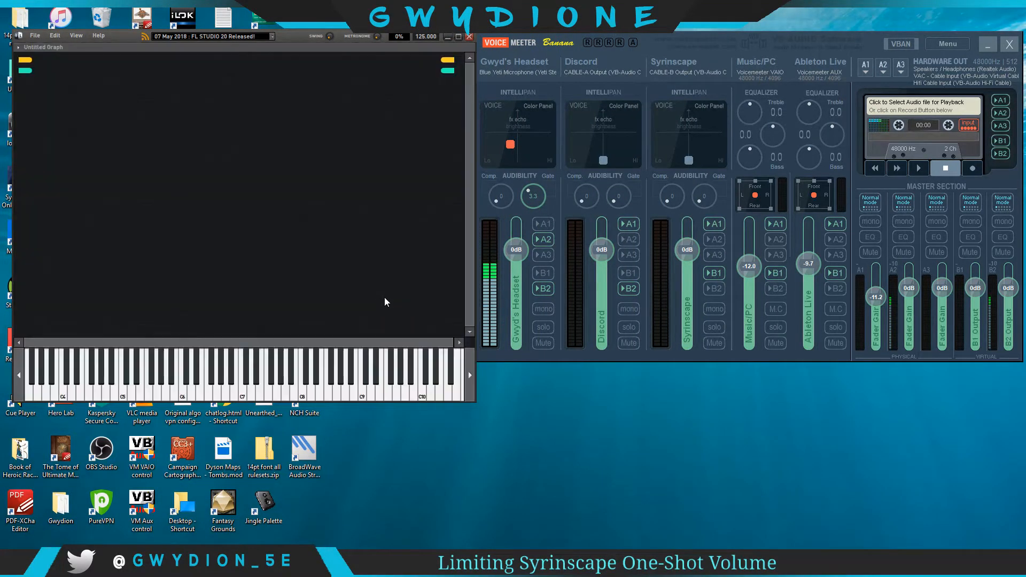
Step: Open the saved graph "syrinscape limiter.gra", move its LoudMax64 window into the graph area to examine the levels, and close the plugin window
click(35, 35)
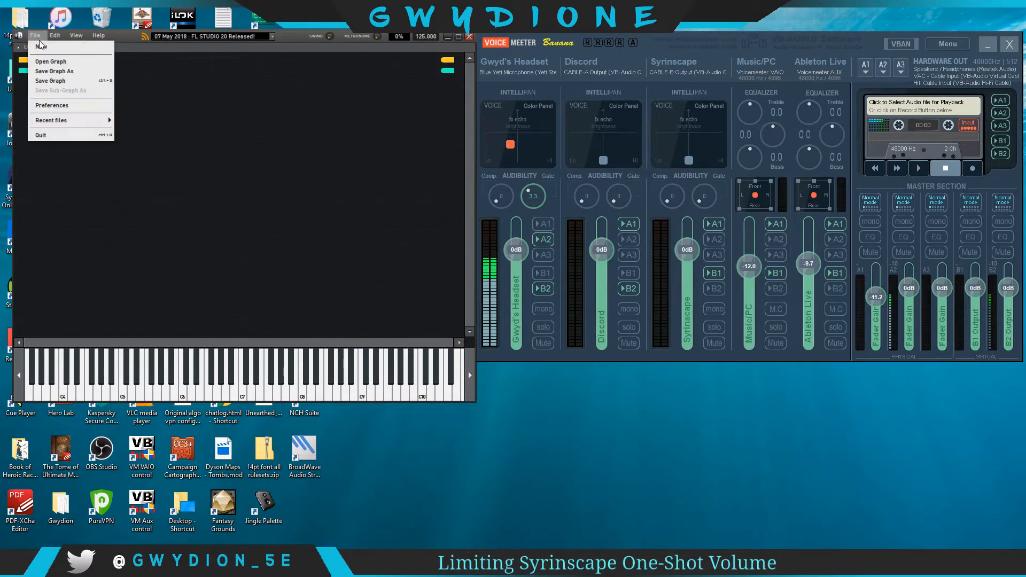
click(50, 61)
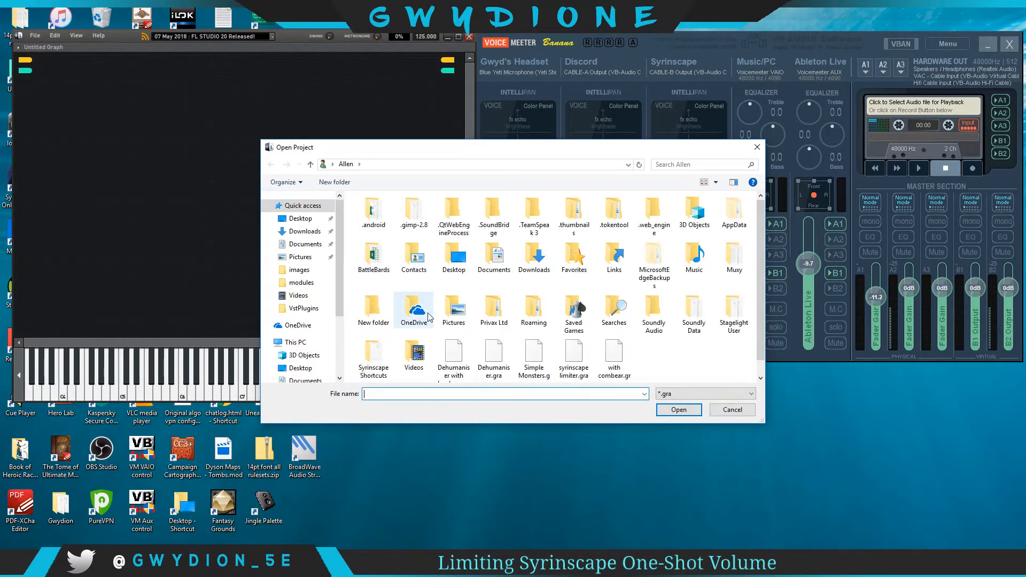
double_click(574, 357)
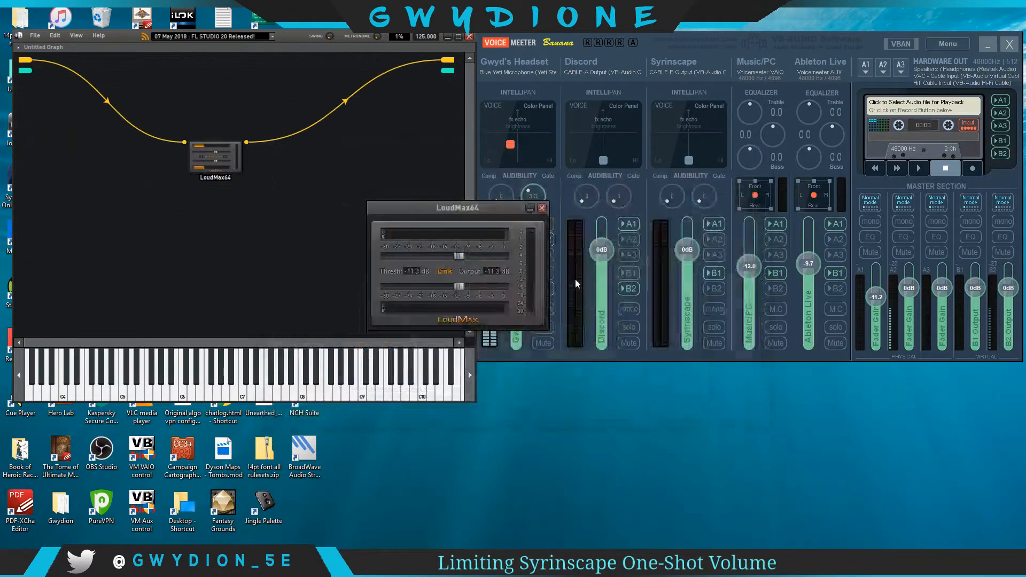
drag(495, 206, 391, 191)
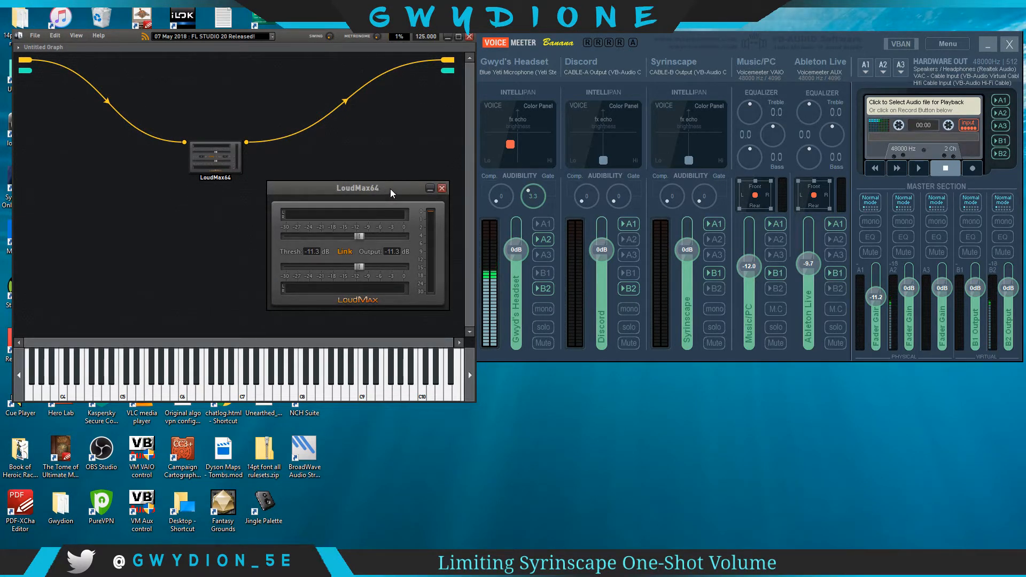
drag(390, 188, 383, 181)
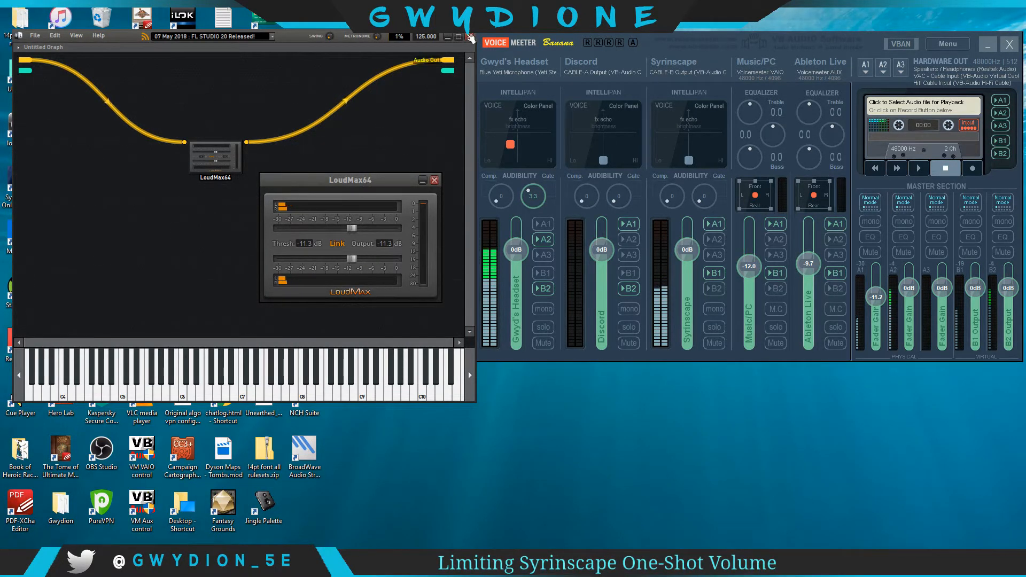
click(435, 181)
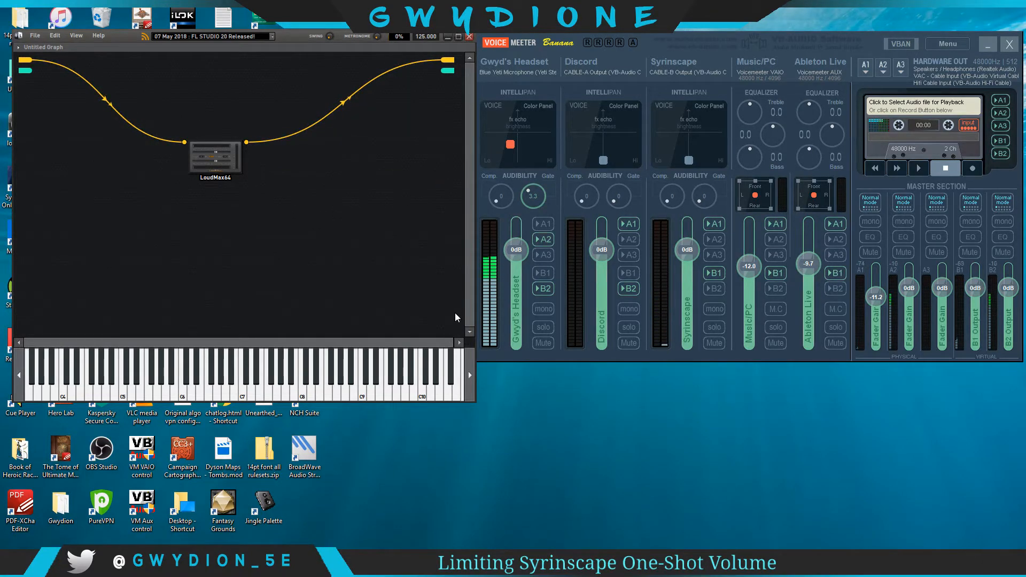
Step: In the browser, view the LoudMax plugin download page and Image-Line's Minihost Modular Beta 3 news page
click(583, 566)
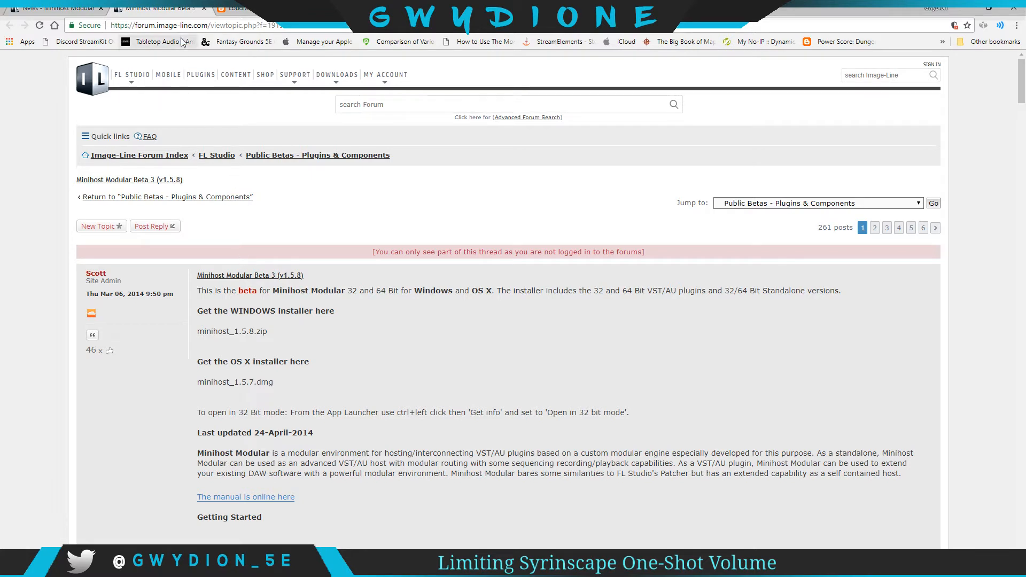
click(232, 8)
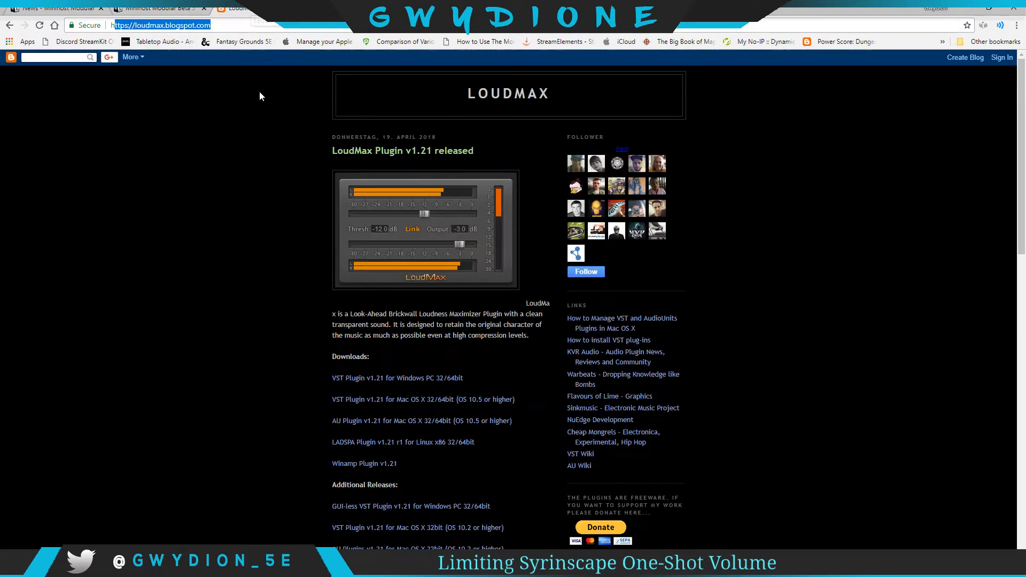
click(232, 23)
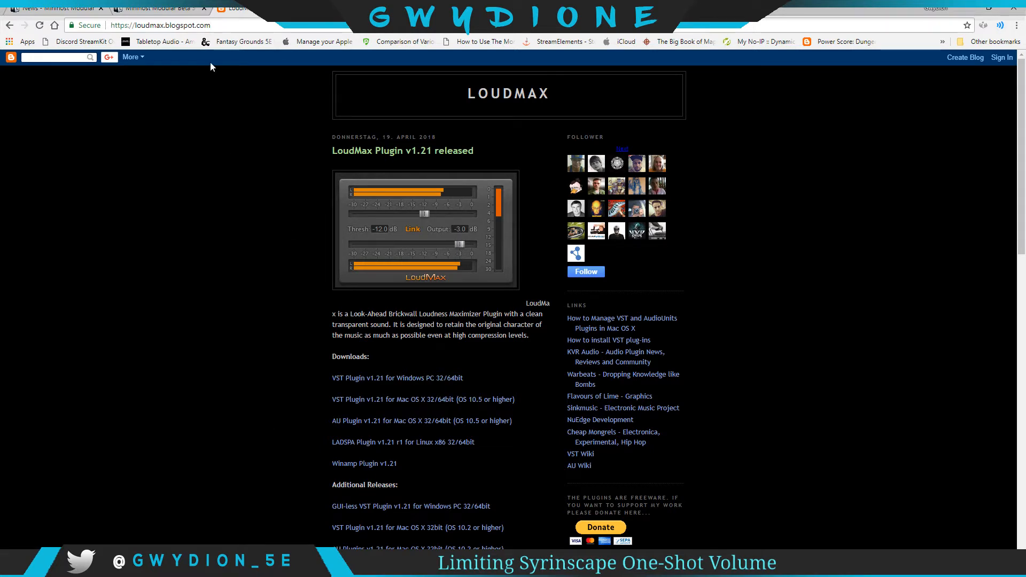
click(51, 8)
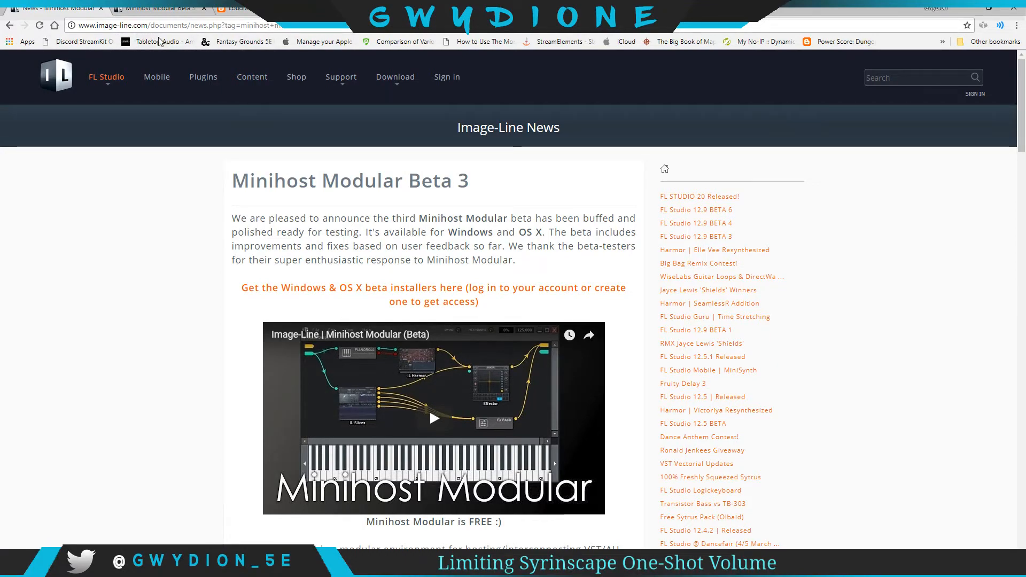
scroll(357, 199, down, 10)
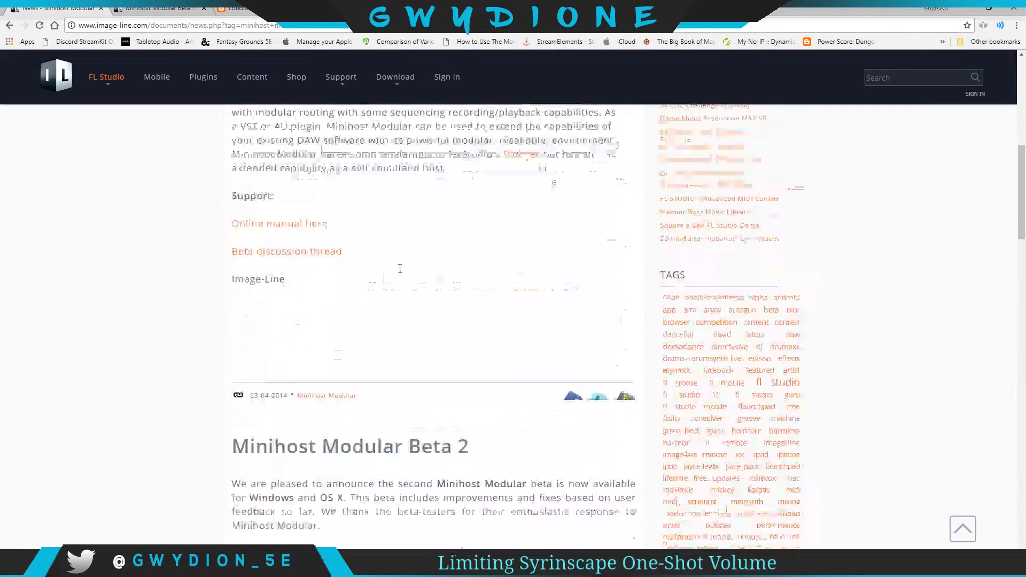
scroll(399, 270, up, 10)
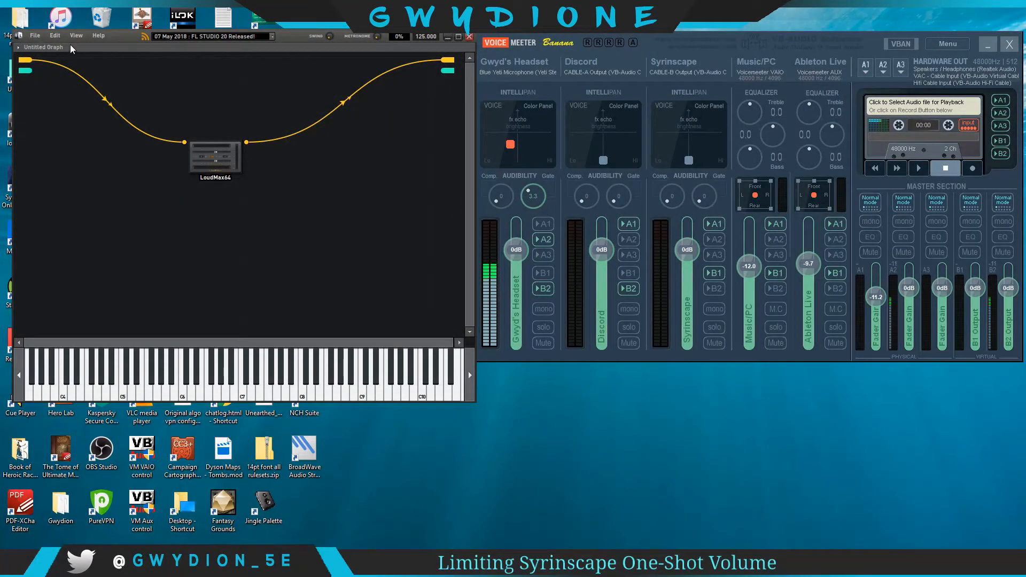
Step: Return to Minihost Modular, start a new empty graph and open the preferences
click(35, 34)
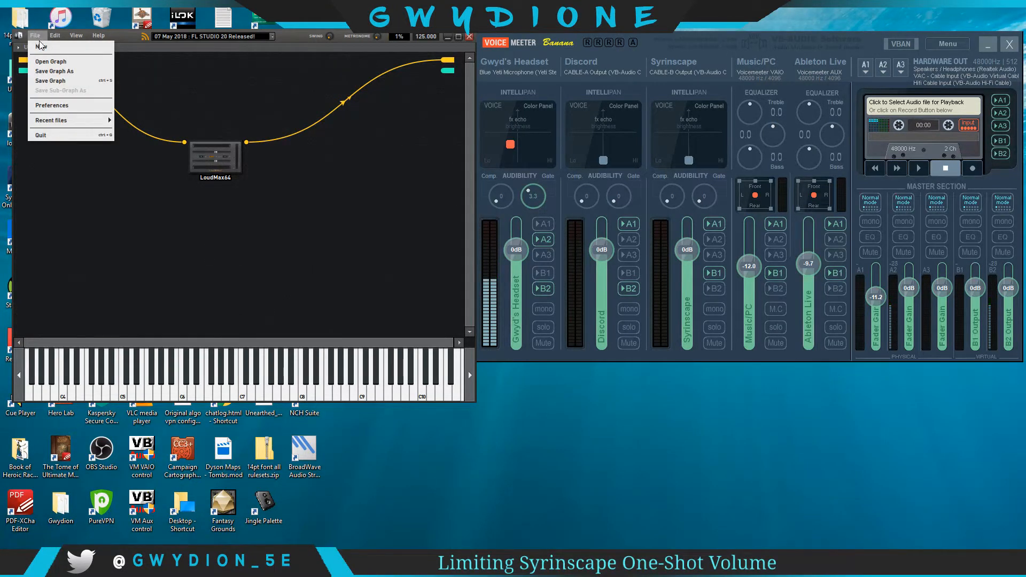
click(40, 50)
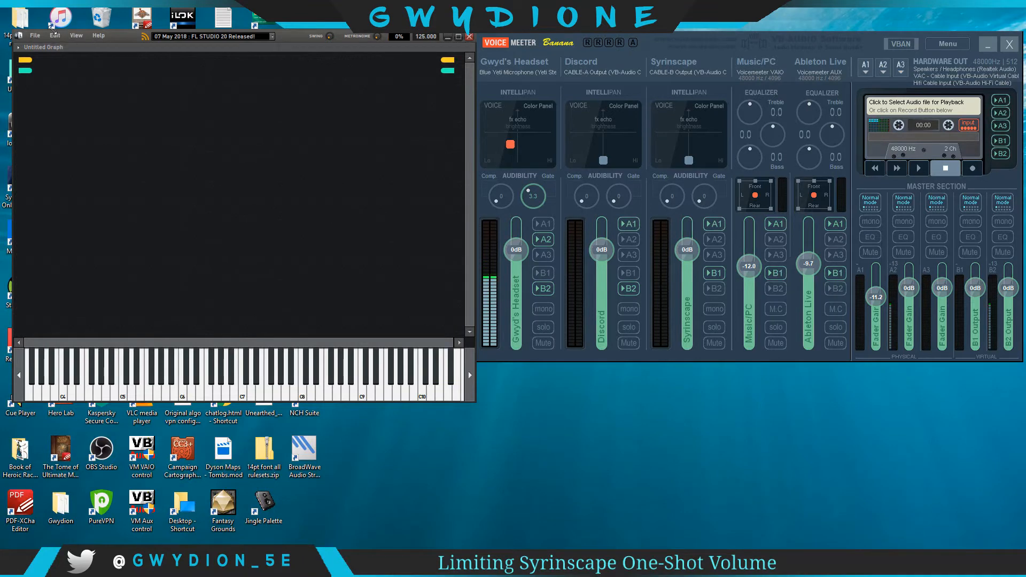
click(35, 36)
click(130, 107)
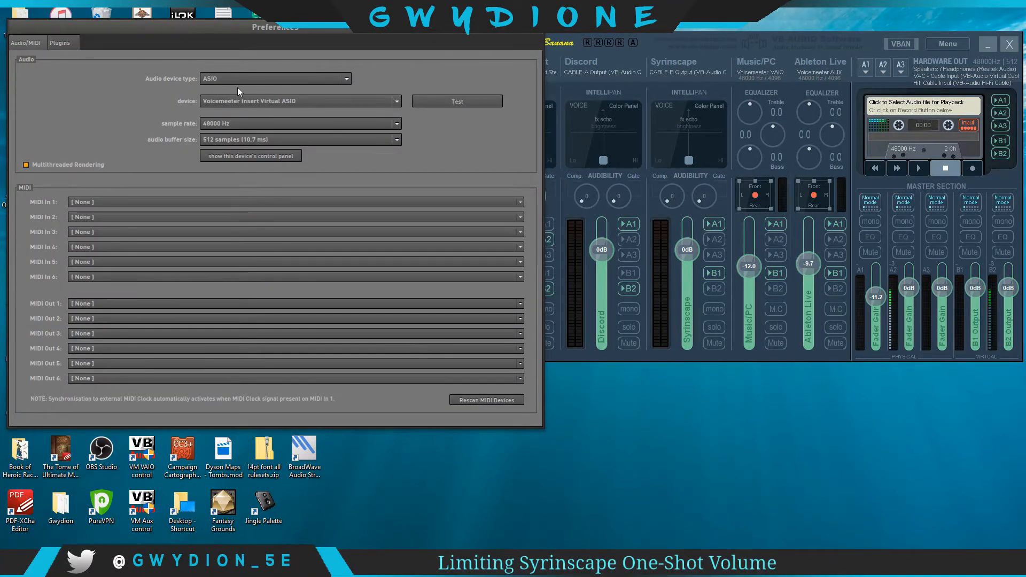
Step: Choose ASIO as the audio device type and check the available sample rates
click(278, 79)
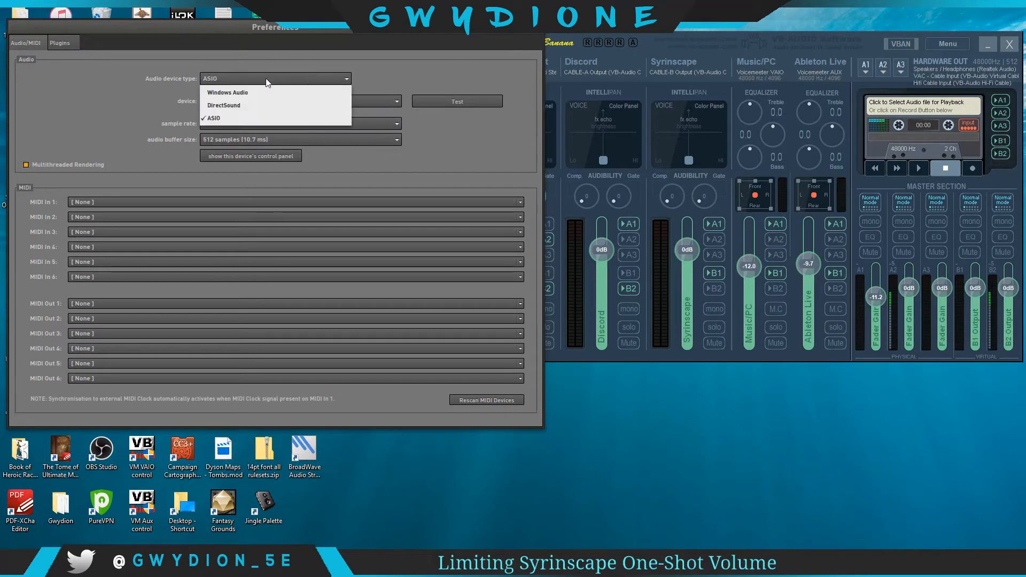
click(220, 114)
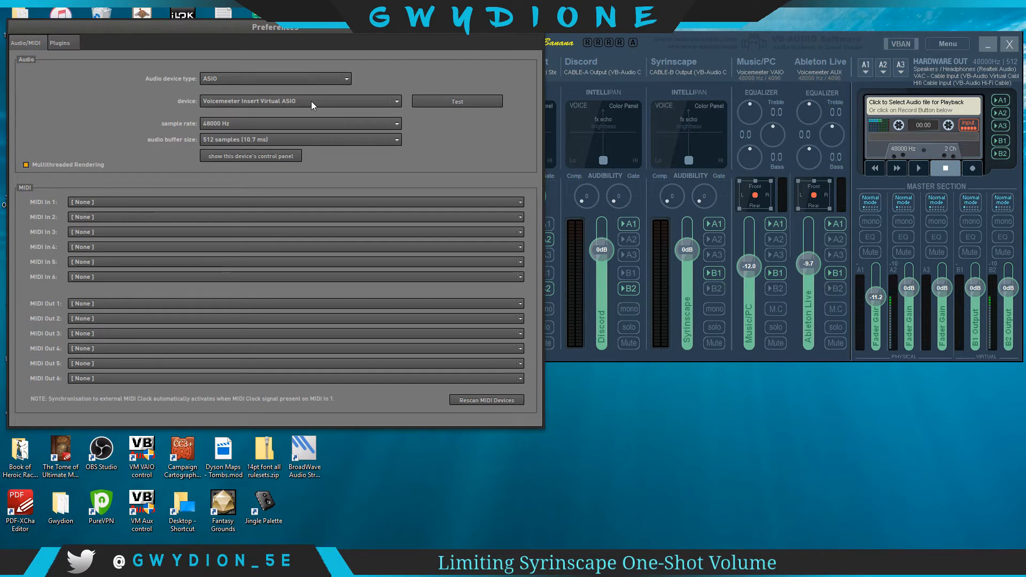
click(398, 124)
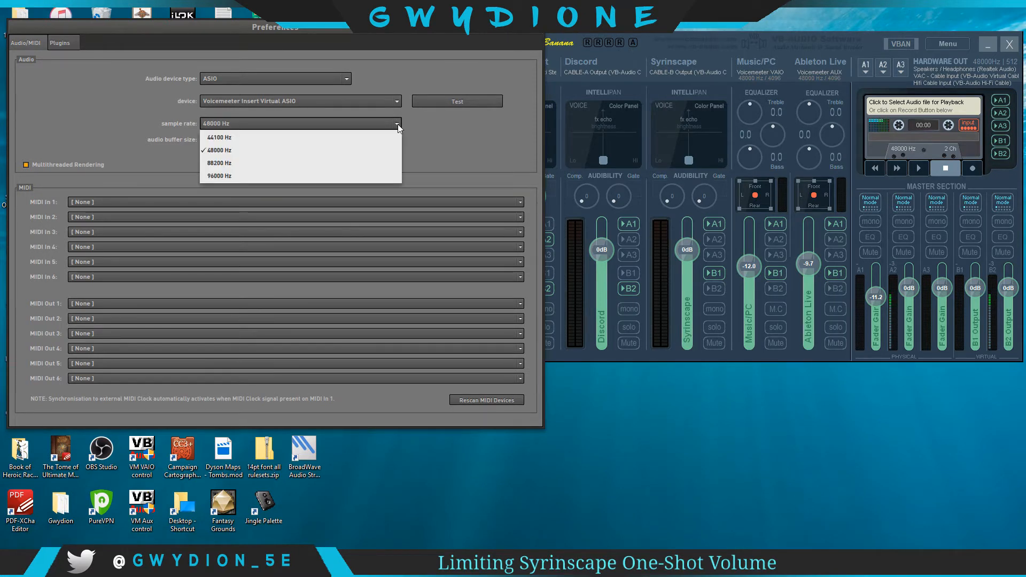
click(397, 124)
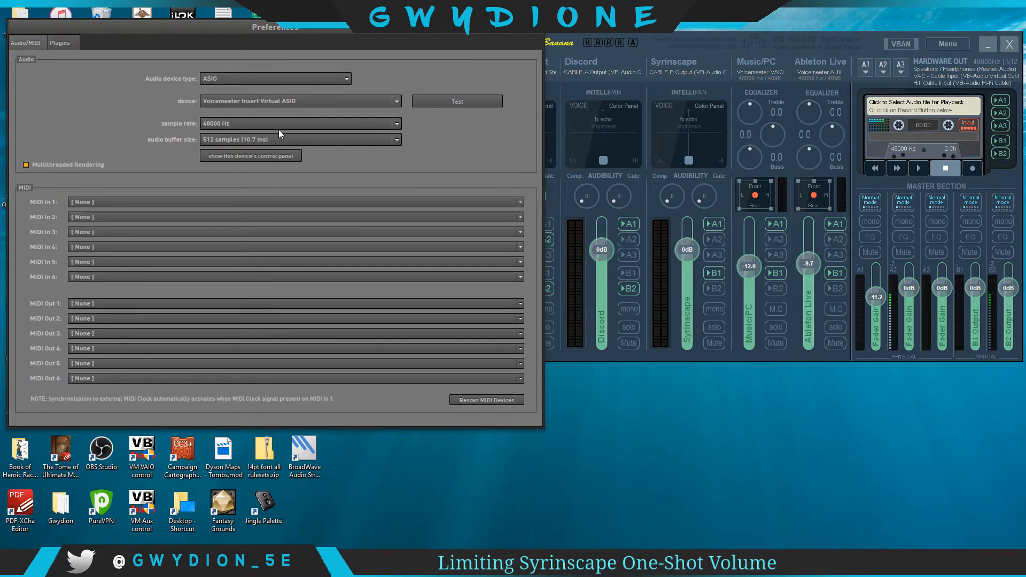
Step: Check the A1 main device's sample rate and buffer size in Voicemeeter's system settings, and close them
click(637, 43)
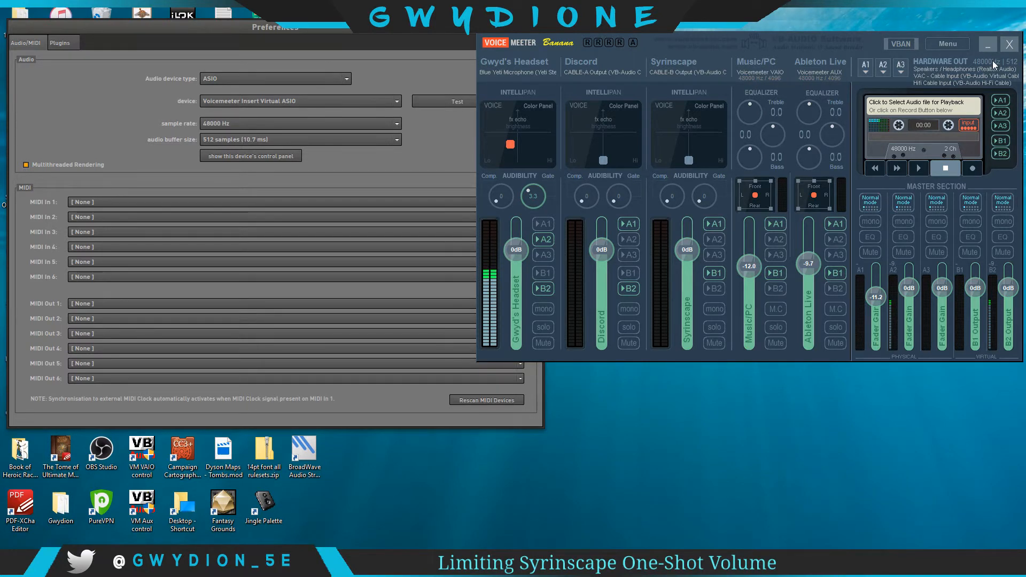
click(959, 42)
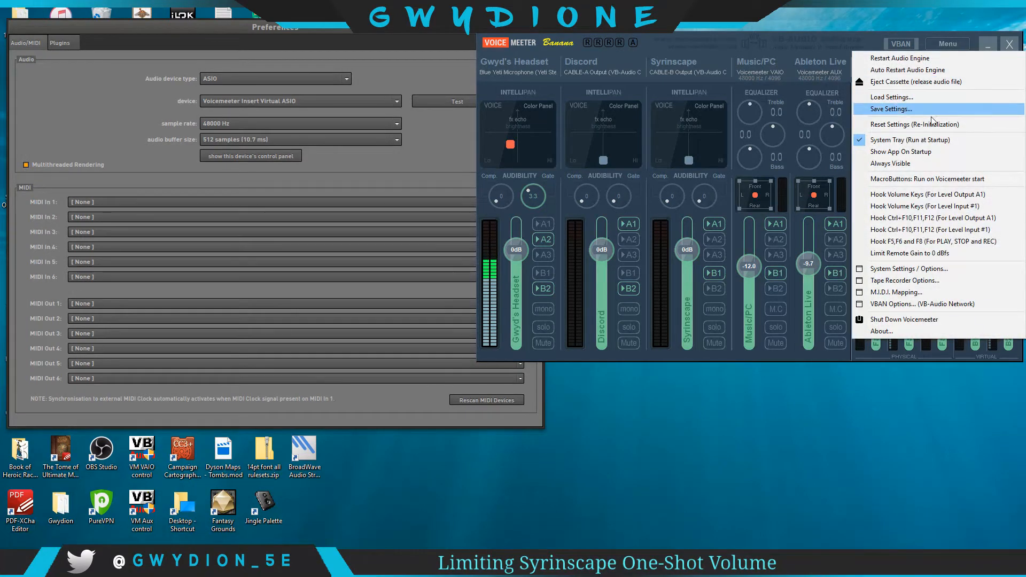
click(913, 268)
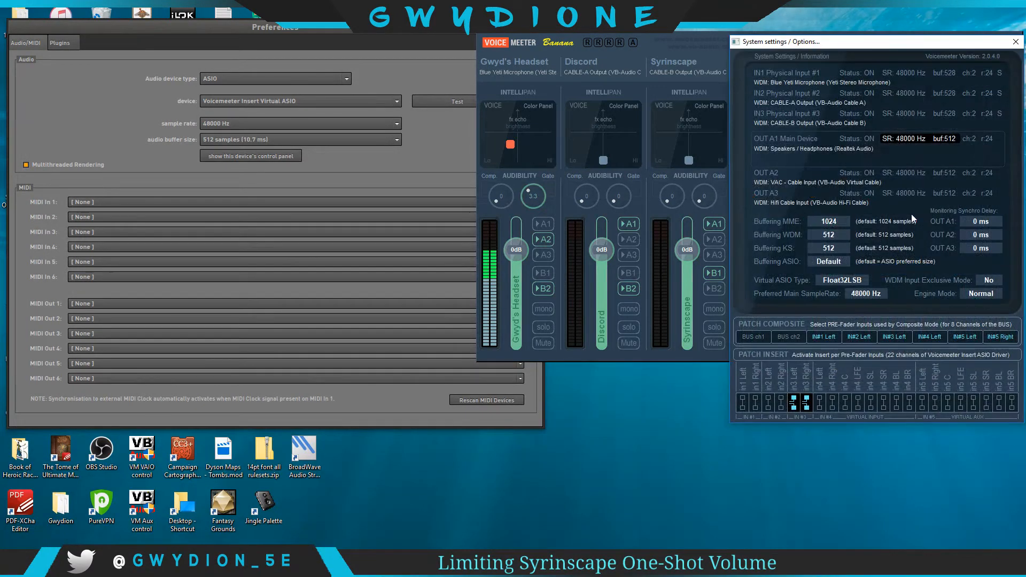
click(909, 140)
click(1016, 147)
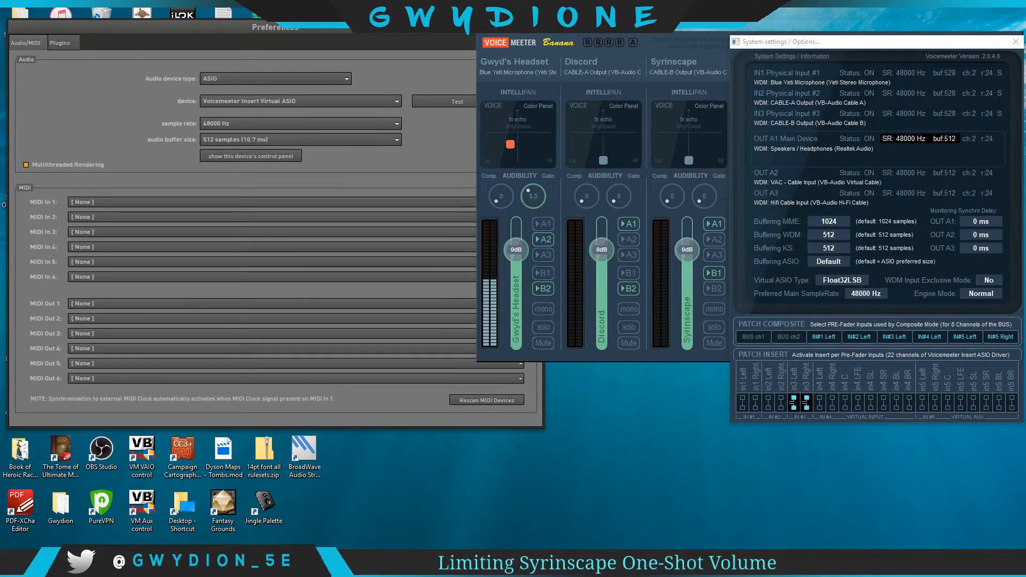
click(1016, 42)
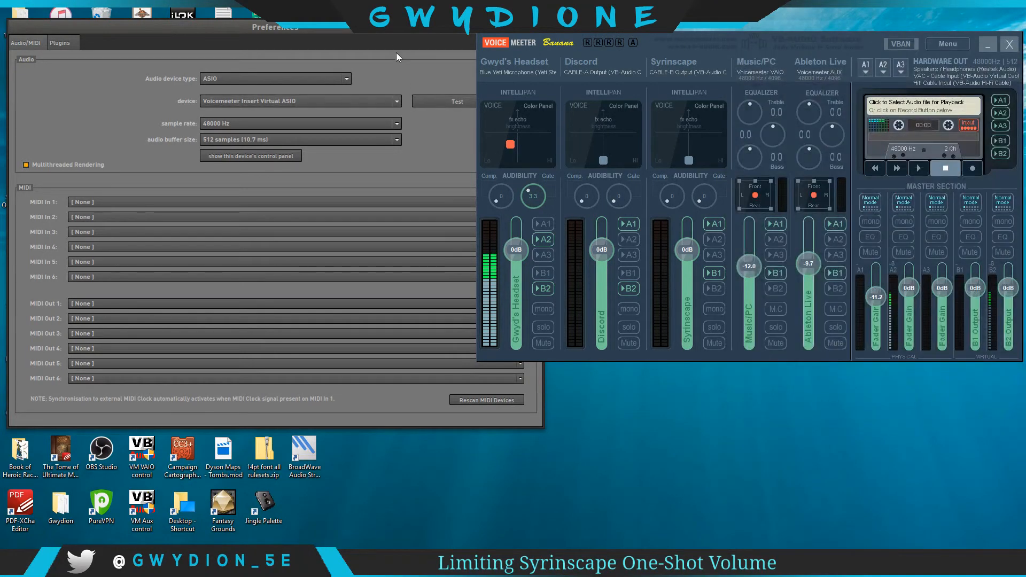
Step: Compare the sample rate in Minihost Modular's preferences with the rates in Voicemeeter's system settings
click(394, 43)
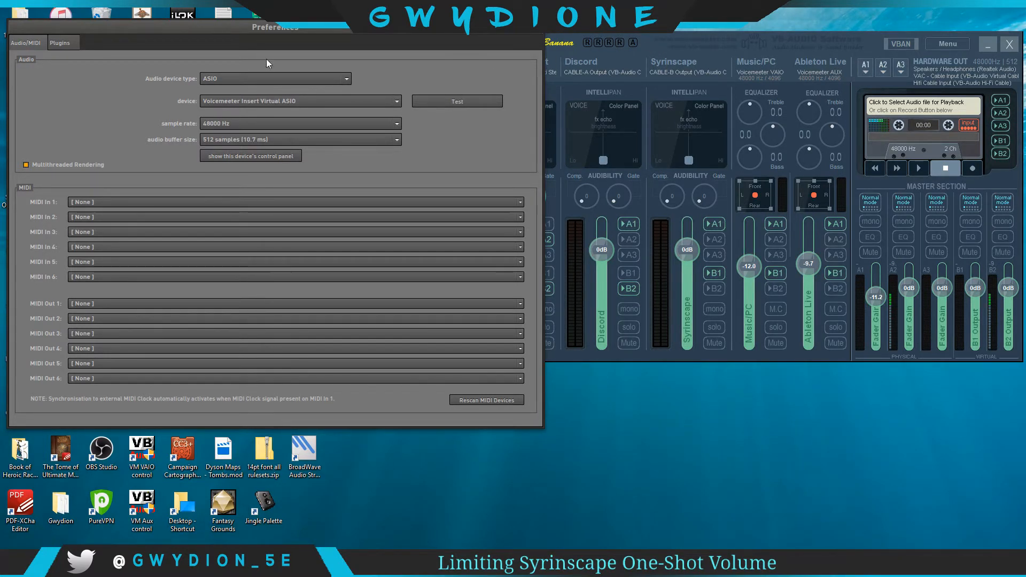
click(394, 125)
click(416, 128)
click(704, 49)
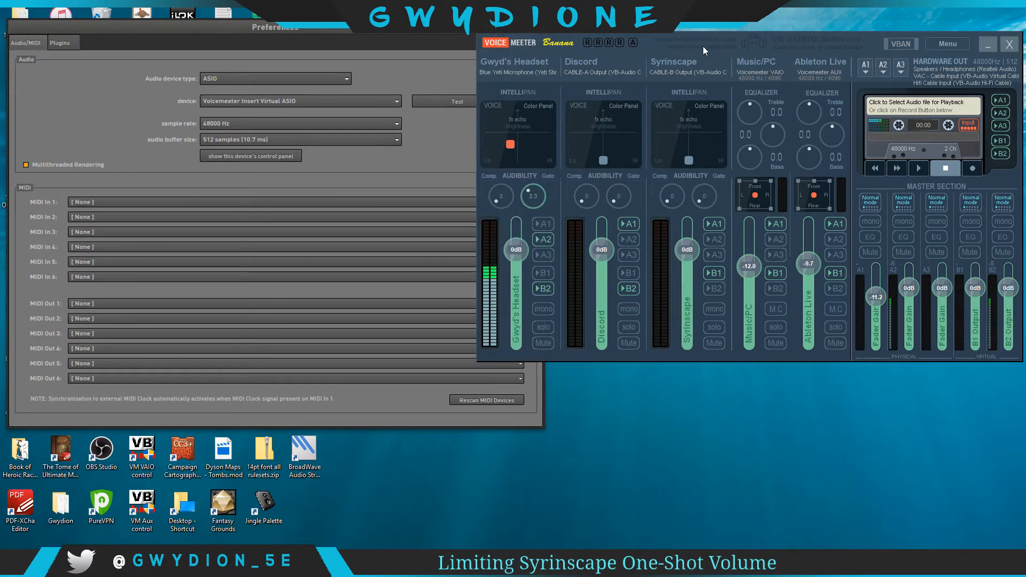
click(936, 43)
click(908, 269)
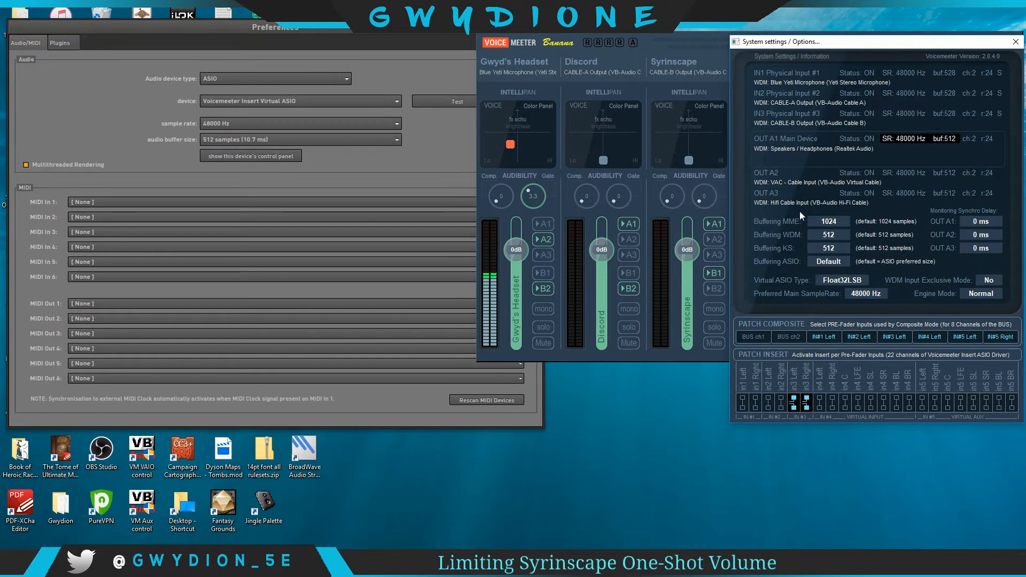
click(1014, 42)
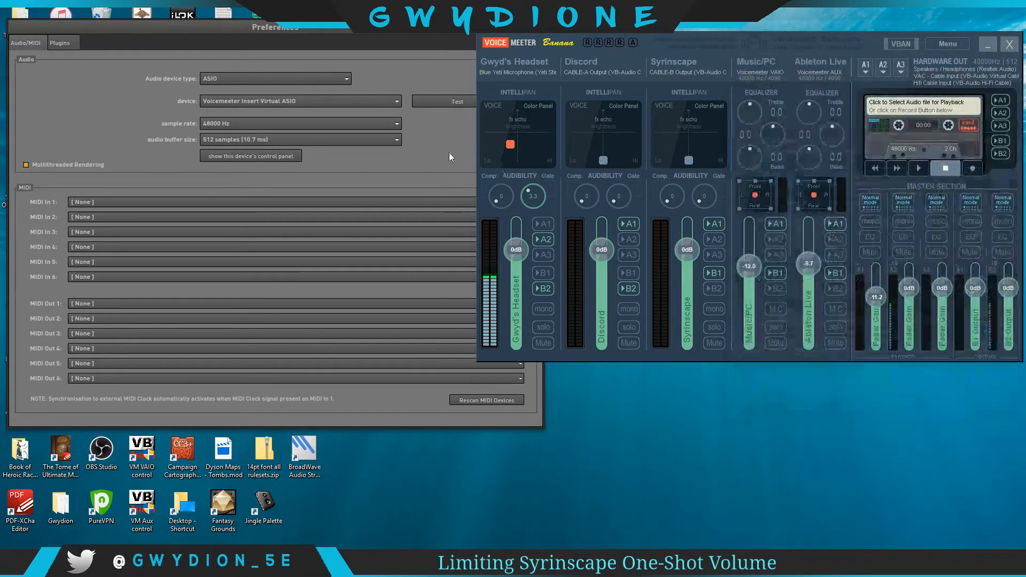
Step: Return to Minihost Modular's preferences and show the VST plugin folders and plugin list
click(435, 66)
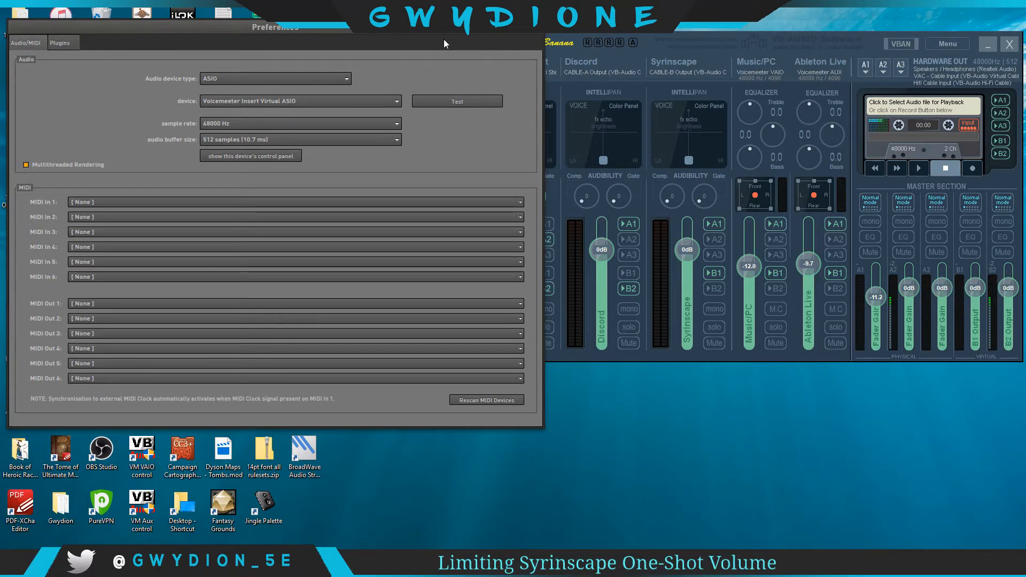
click(64, 42)
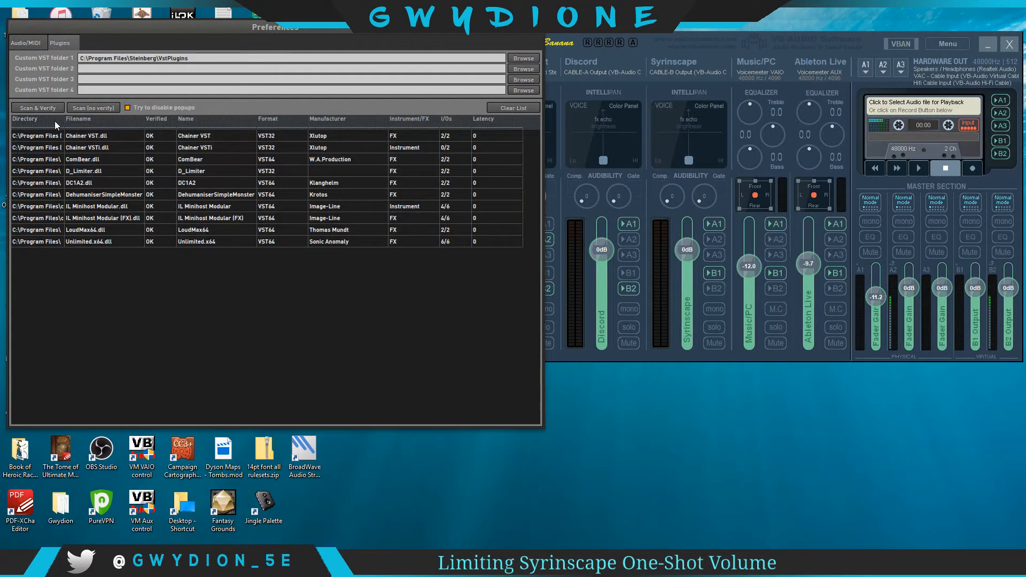
Step: Widen the plugin list's Directory column to read the full folder paths, and close the preferences after reviewing the audio device settings
drag(63, 118, 138, 114)
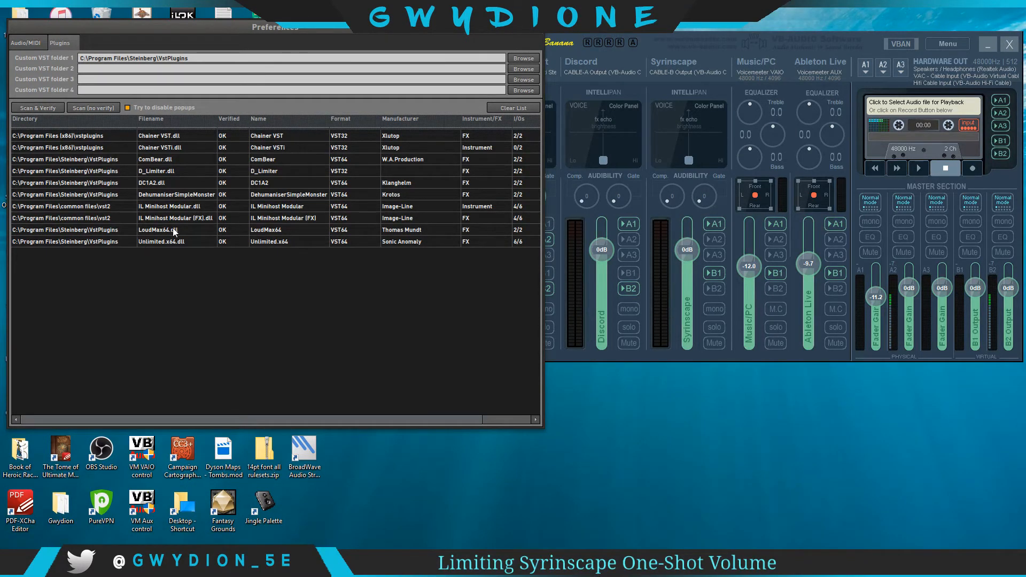
click(24, 46)
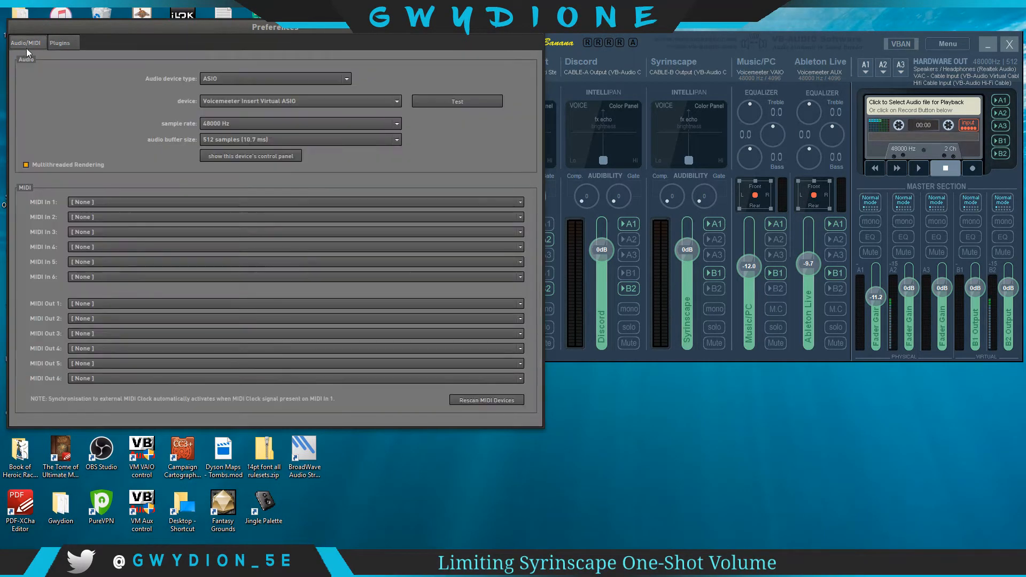
click(535, 29)
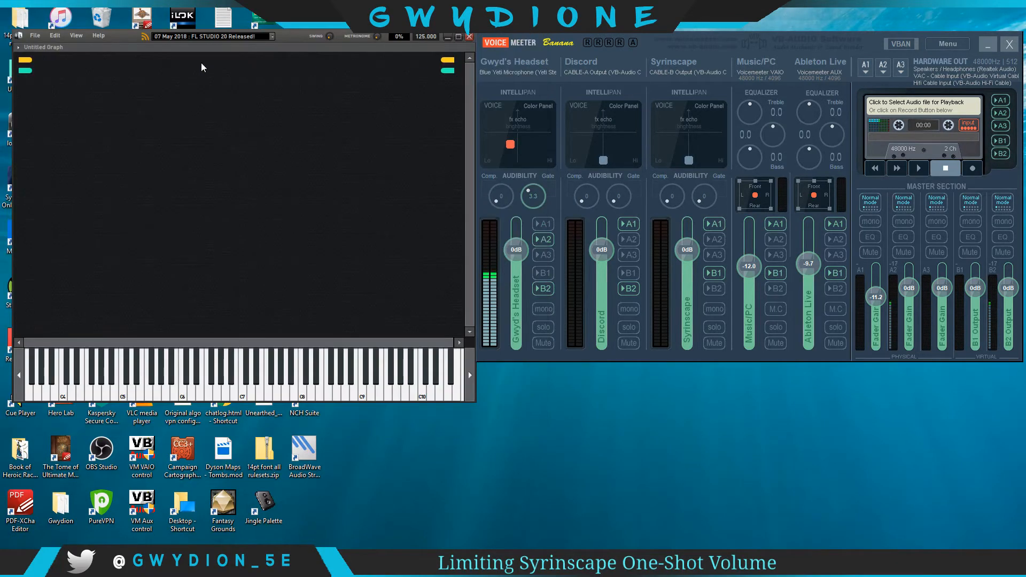
Step: Open the Audio In node's properties and check the IN #3 left and right patch inserts in Voicemeeter's system settings
double_click(31, 64)
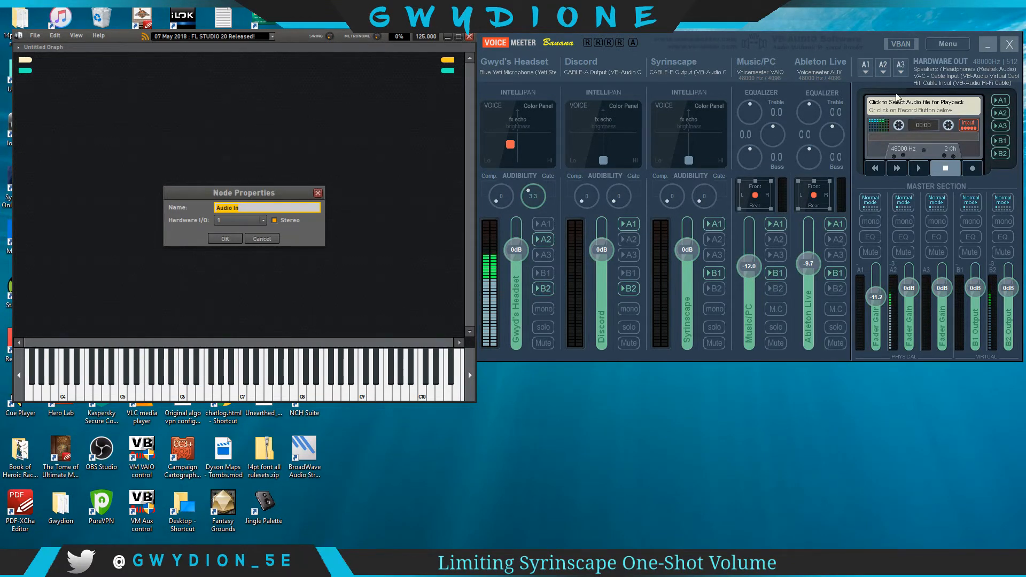
click(945, 43)
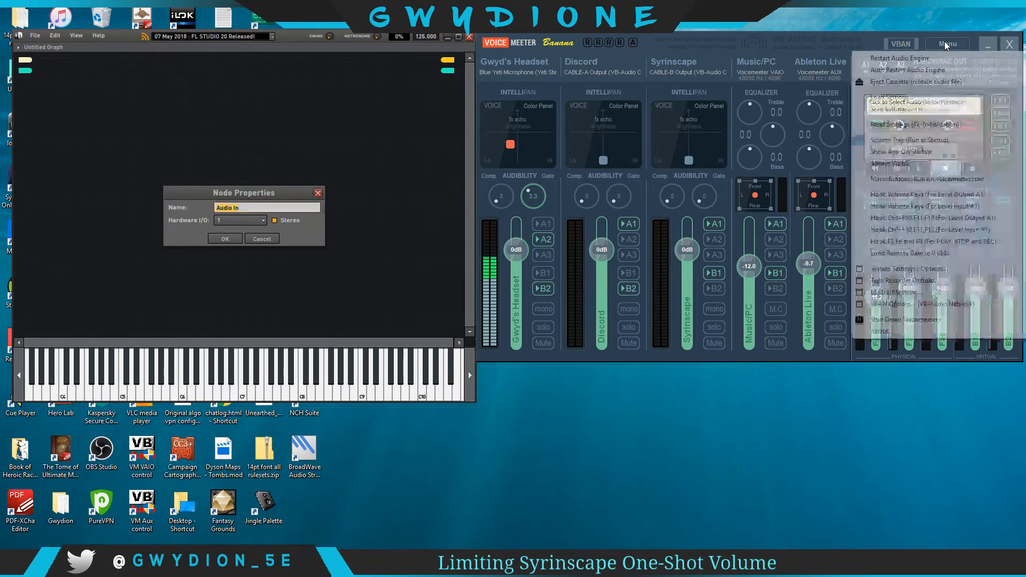
click(912, 269)
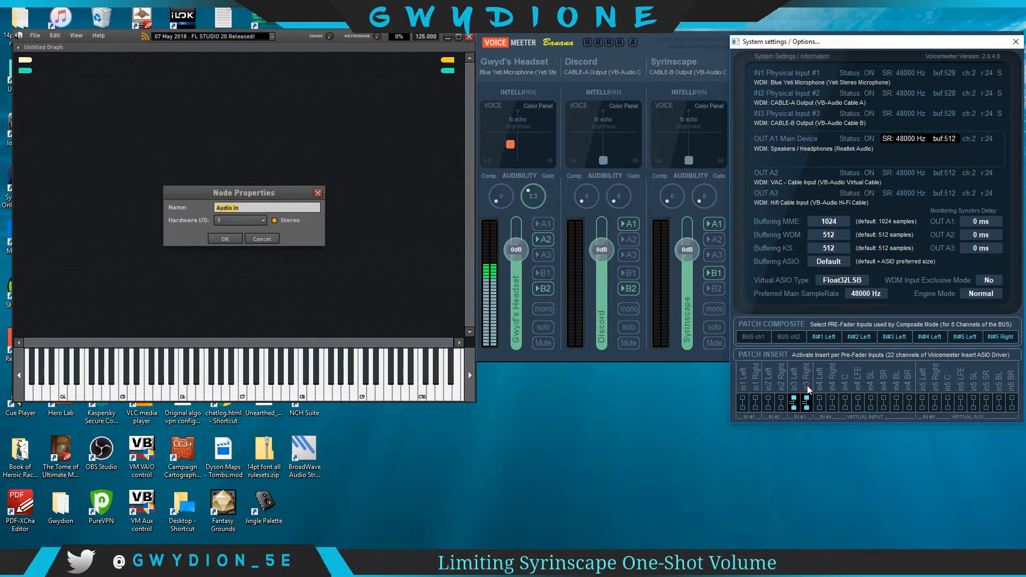
click(794, 405)
click(1016, 42)
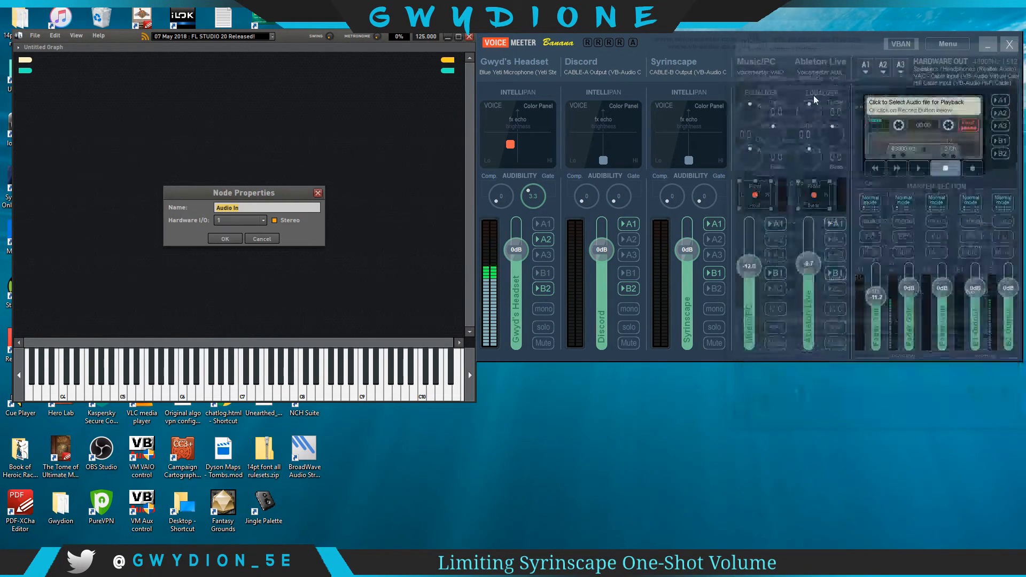
Step: Set the Audio In node's hardware I/O to 5 in Minihost Modular and apply it
click(275, 221)
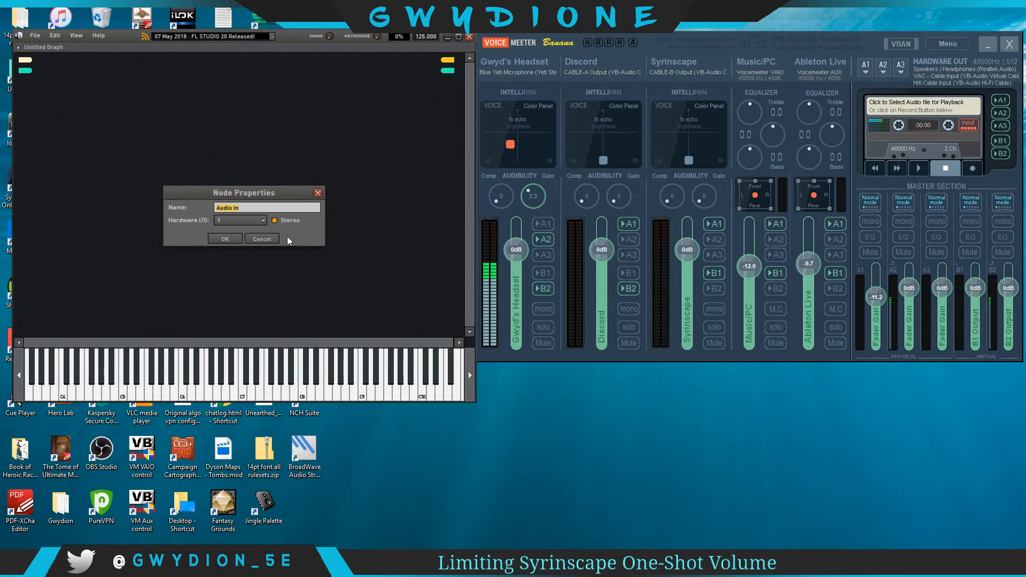
click(264, 221)
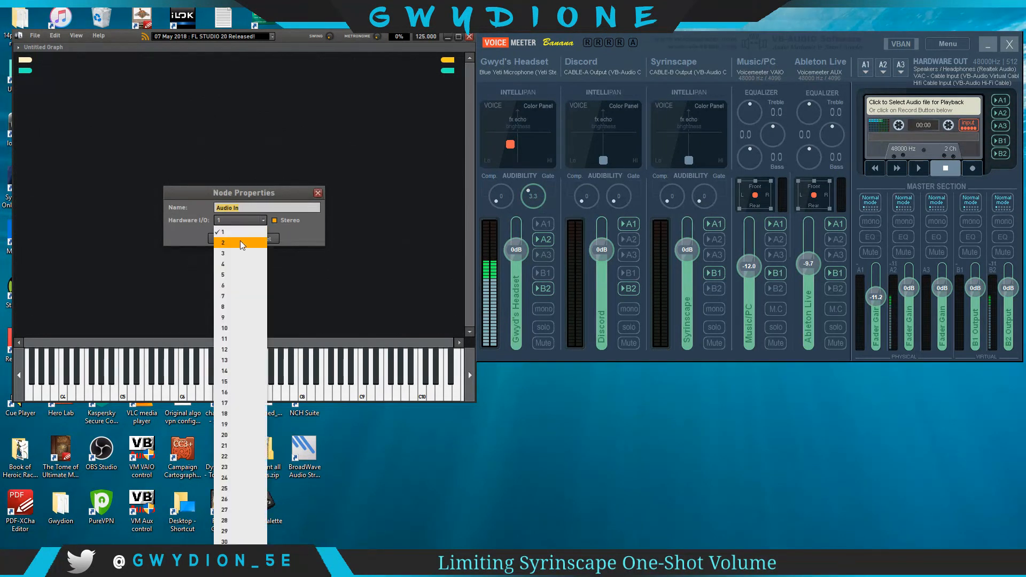
click(232, 278)
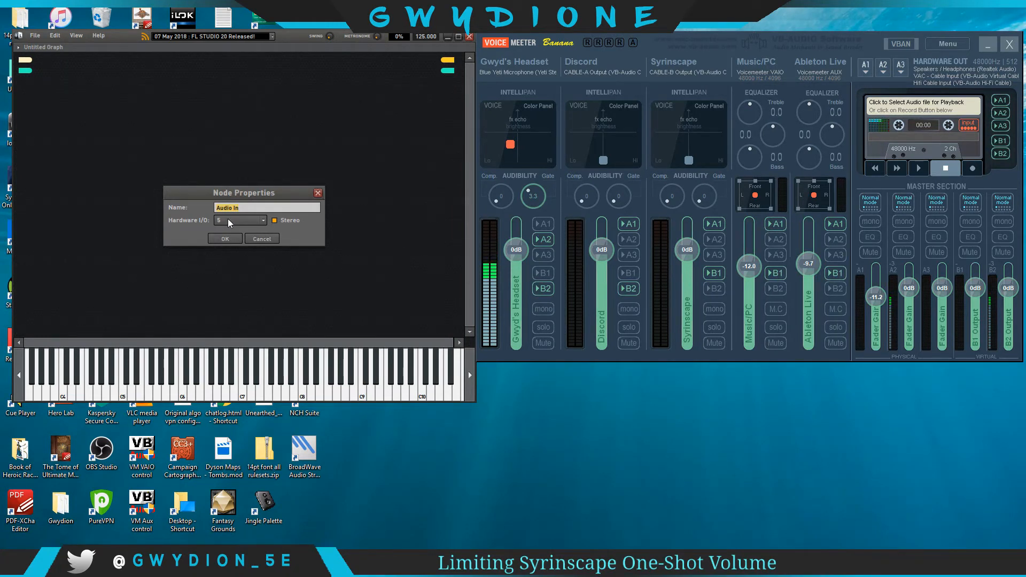
click(223, 238)
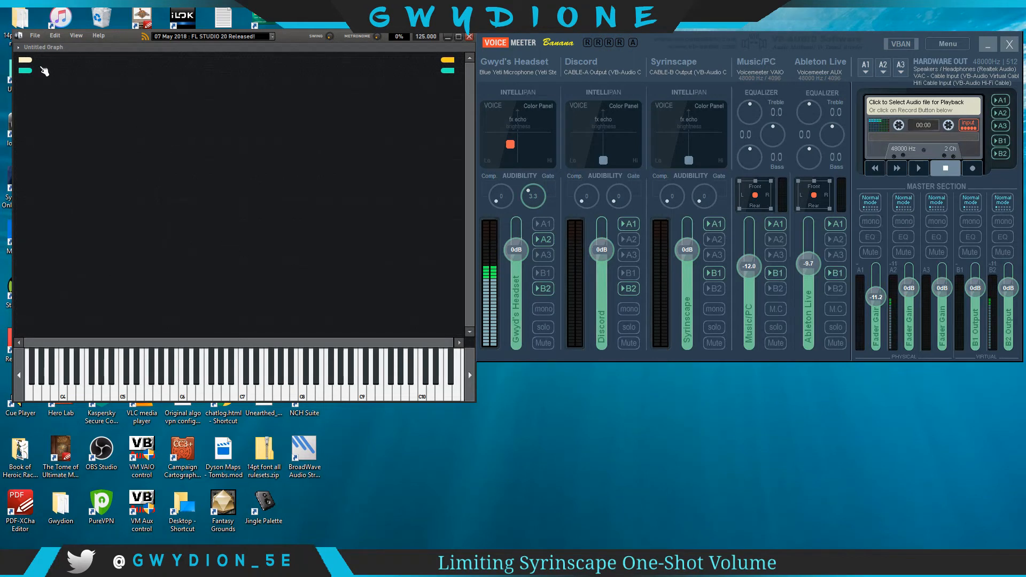
Step: Add the LoudMax64 (x64) plugin to the graph and move its window clear of the node
right_click(182, 133)
mouse_move(203, 136)
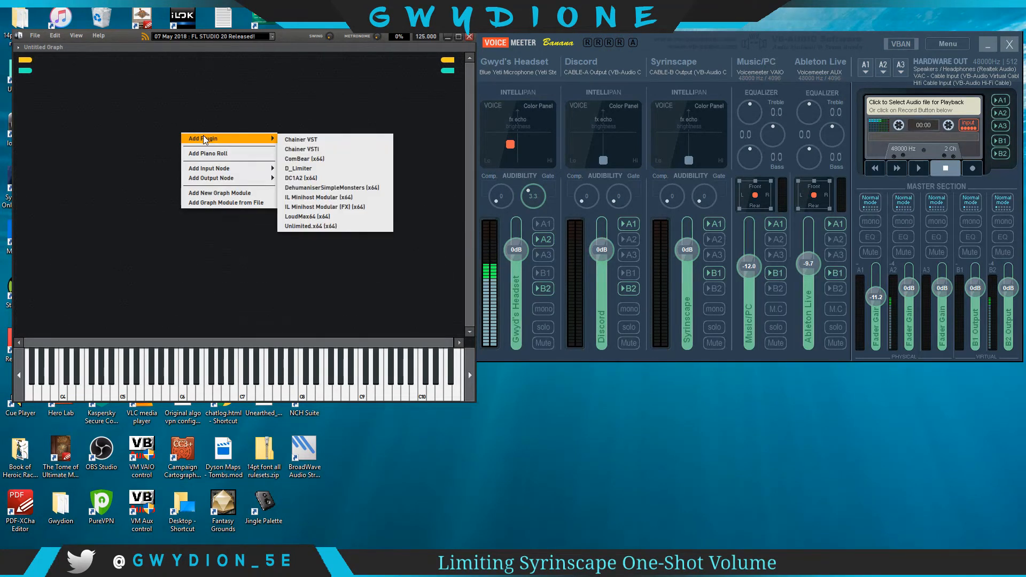
click(318, 219)
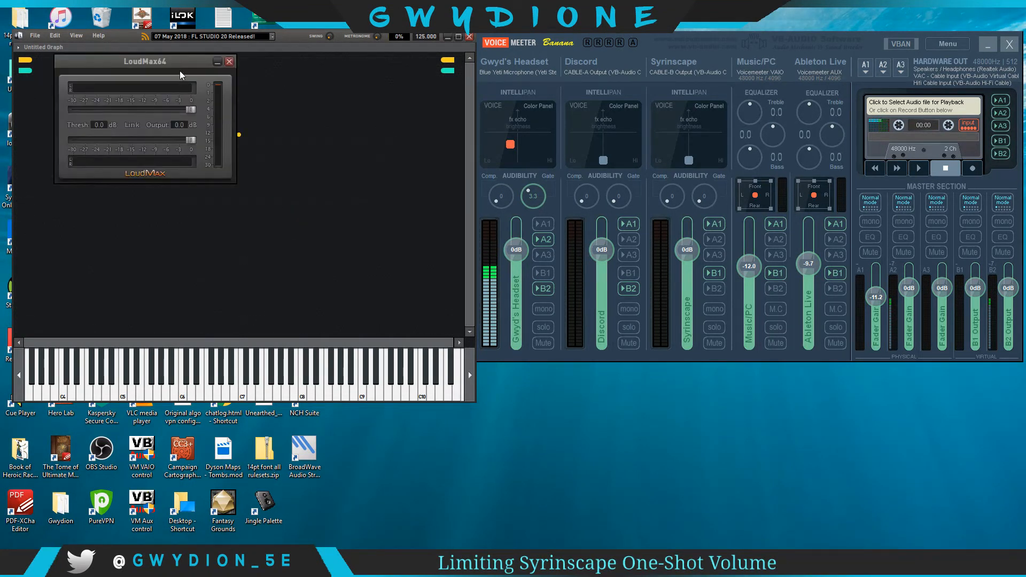
drag(180, 64, 392, 206)
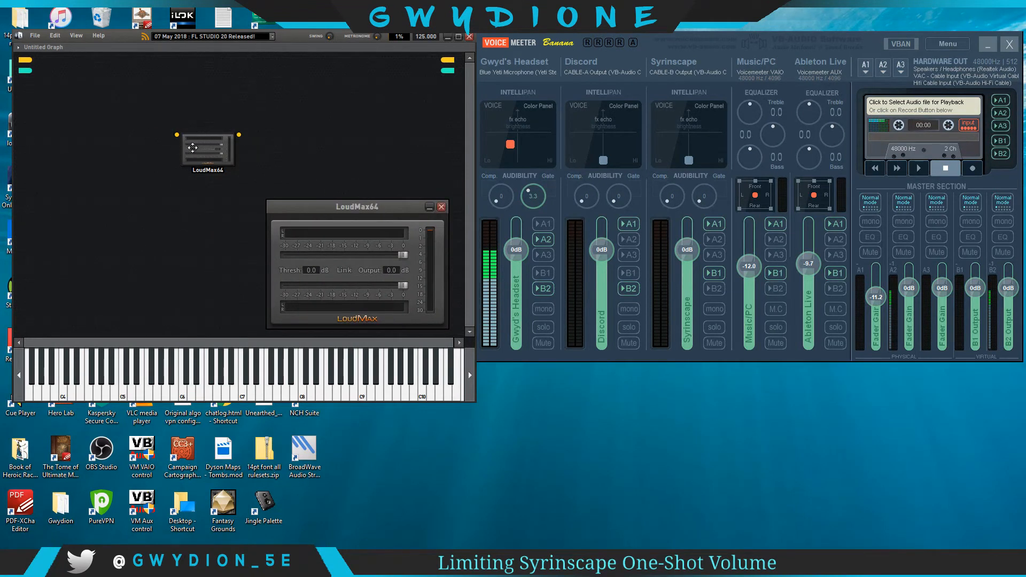
drag(361, 207, 349, 182)
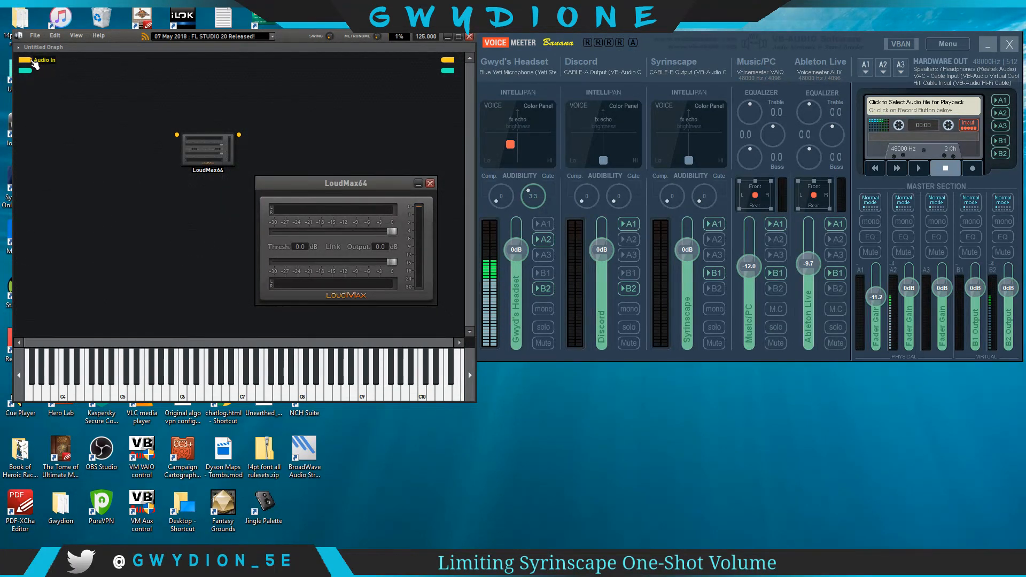
Step: Connect the Audio In node to LoudMax64's input and recheck the Audio In node's properties
drag(32, 62, 175, 136)
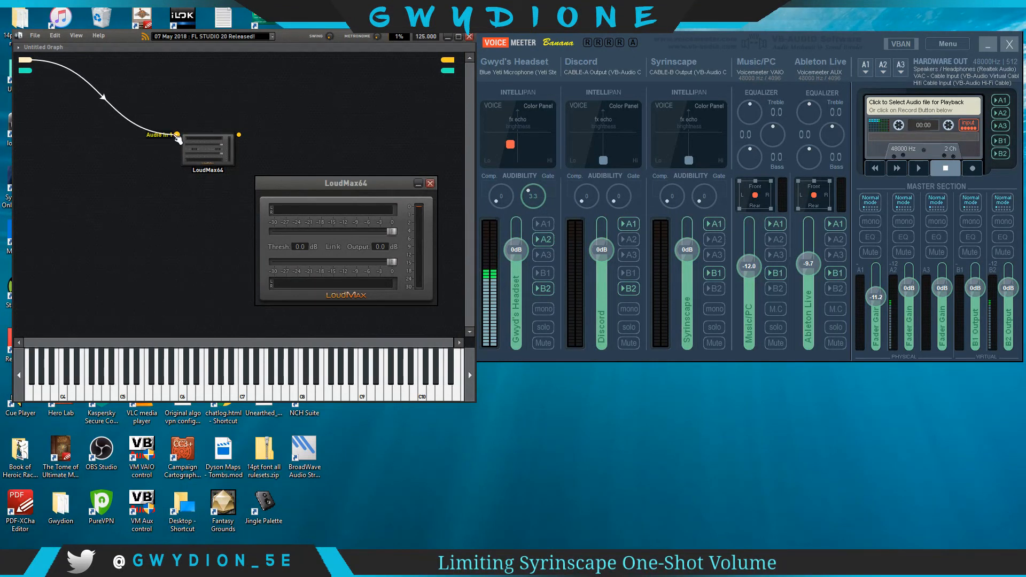
double_click(24, 59)
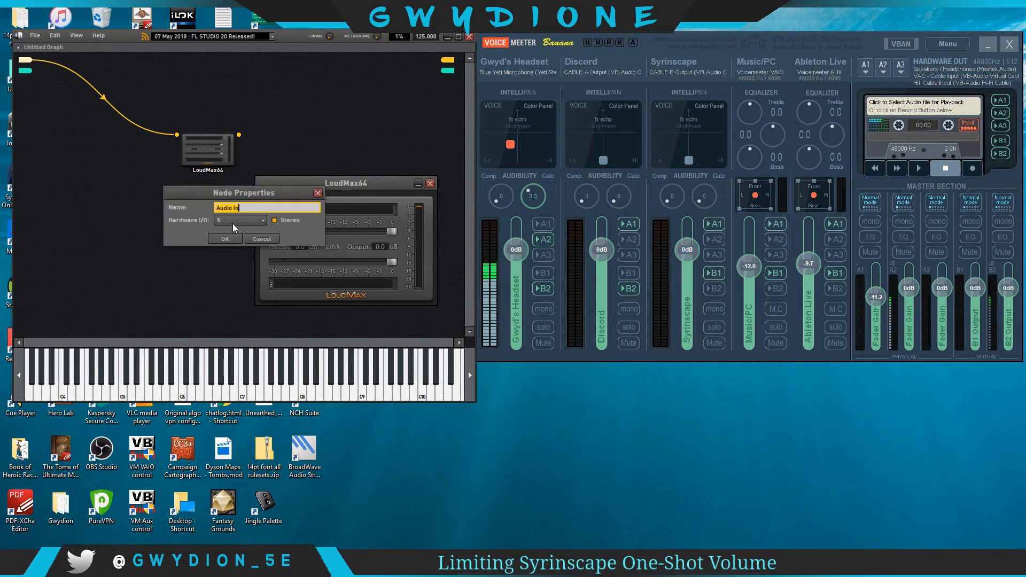
click(318, 193)
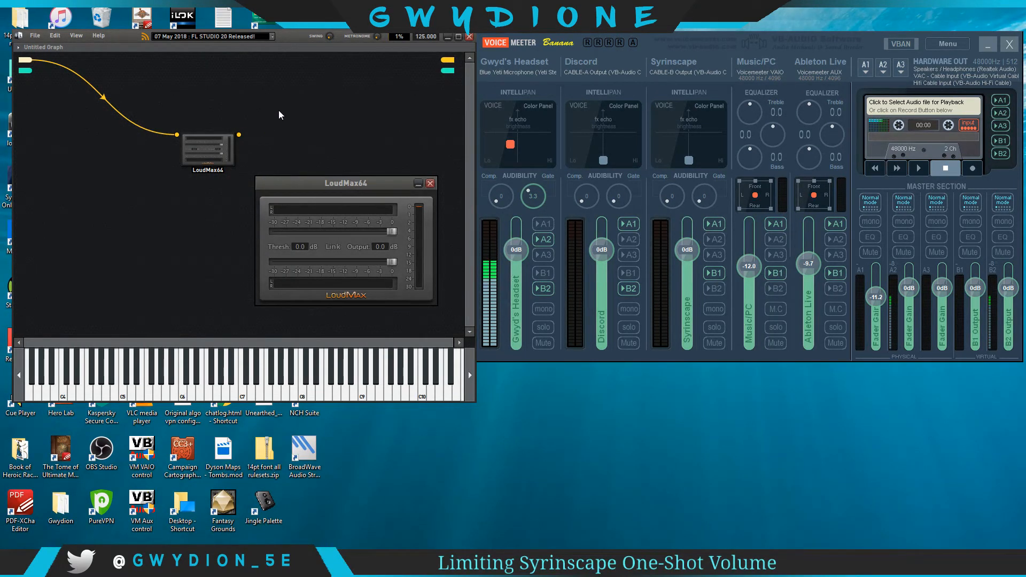
Step: Connect LoudMax64's output to the Audio Out node and set that node's hardware I/O to 5
drag(239, 134, 447, 63)
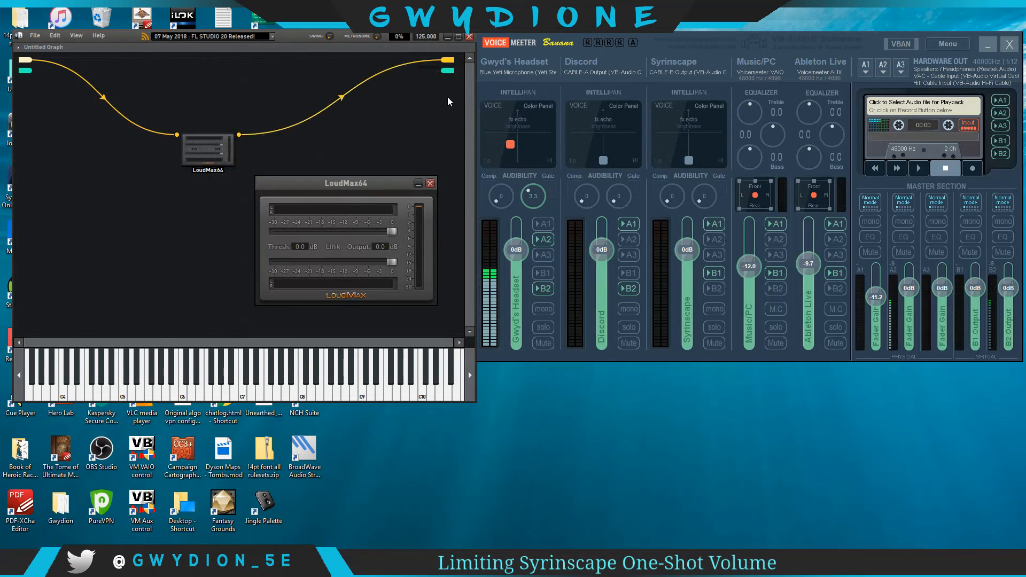
double_click(448, 60)
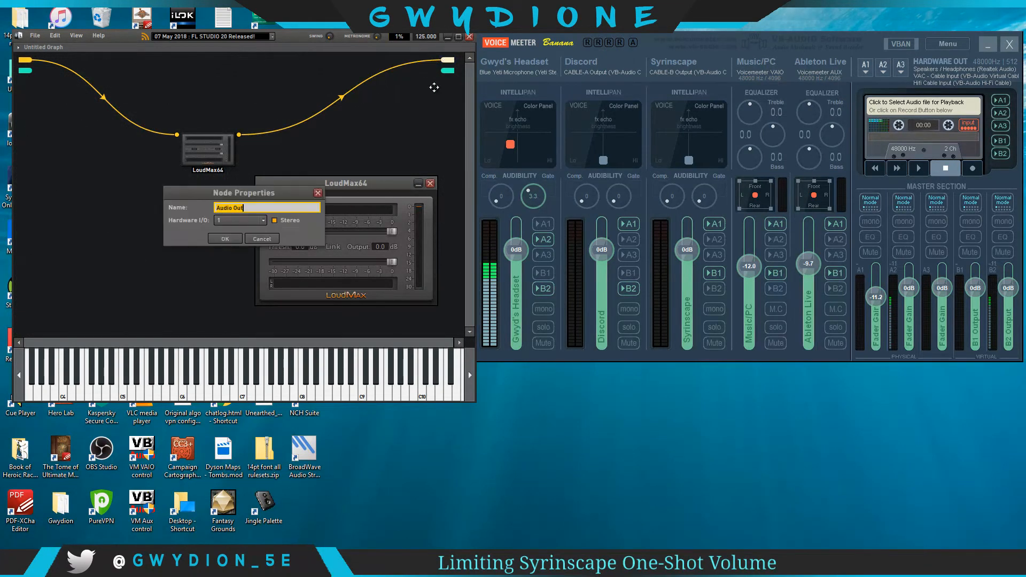
click(259, 220)
click(235, 275)
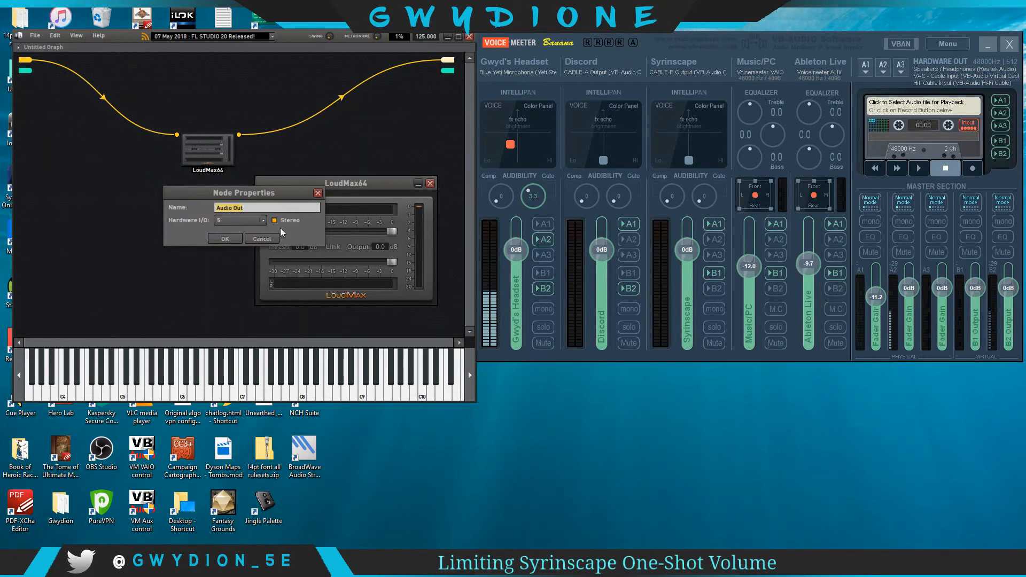
click(224, 239)
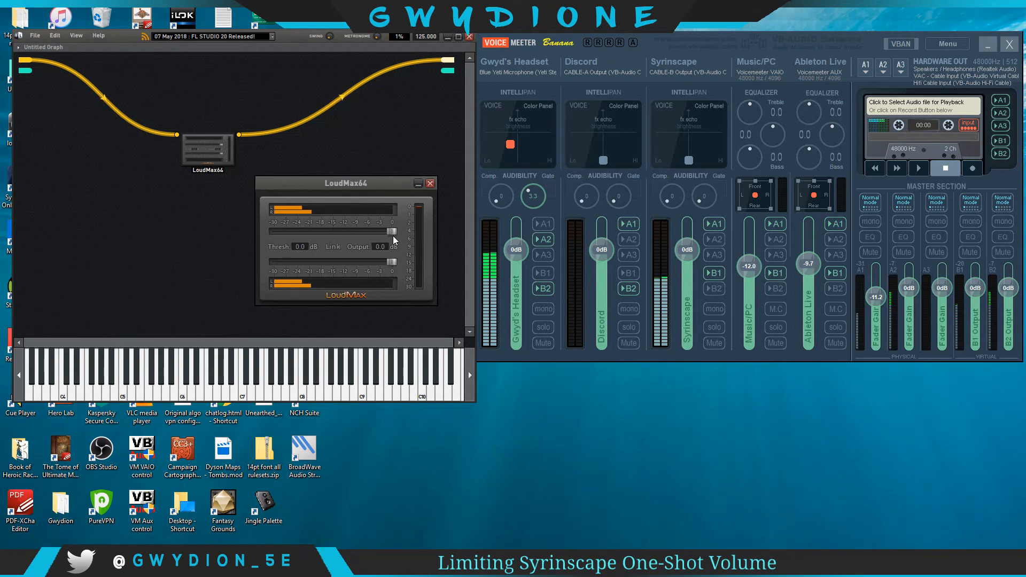
Step: Link LoudMax's threshold and output and lower both to about -11.7 dB, and slightly lower the Syrinscape fader in Voicemeeter
click(335, 247)
drag(390, 231, 346, 231)
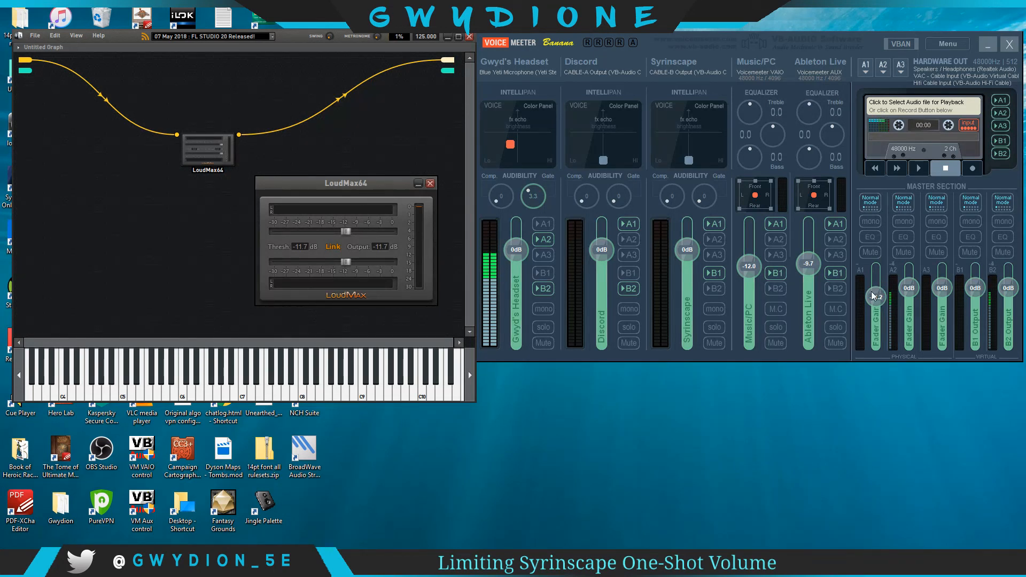
drag(689, 244, 688, 255)
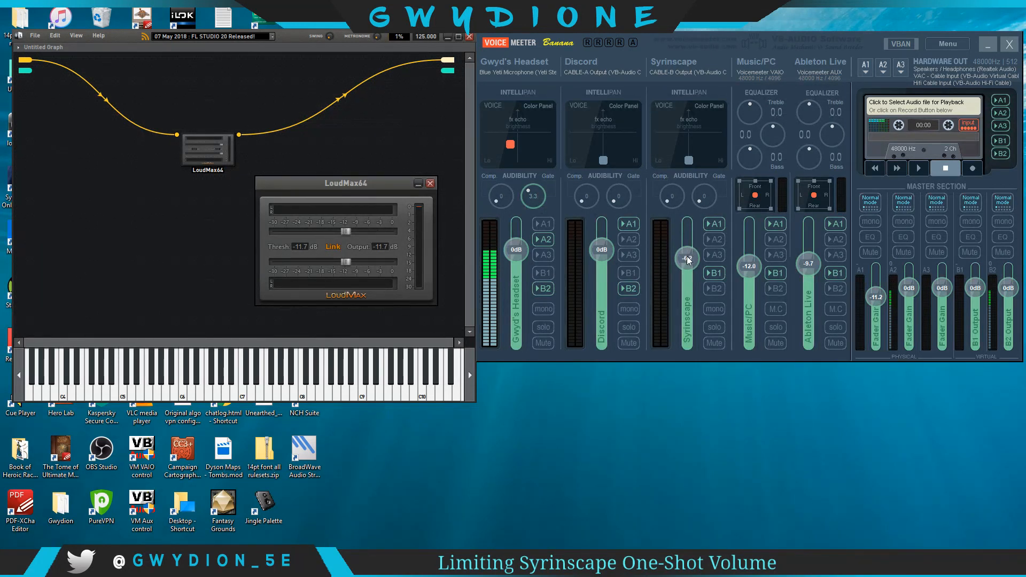